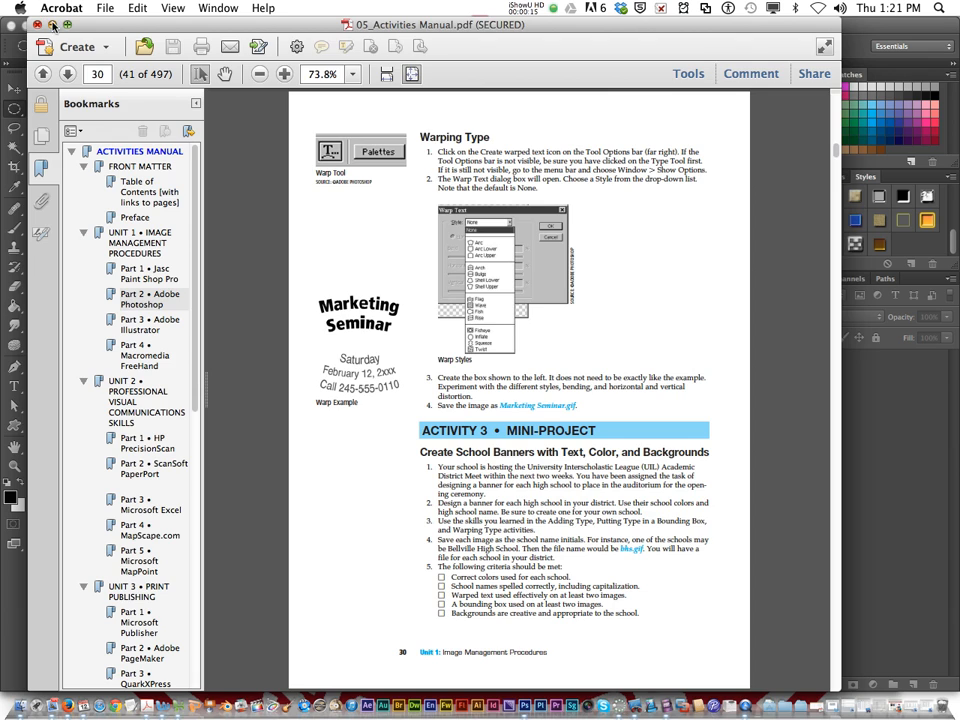
Create a new 300 by 300 pixel document named Marketing Seminar
{"action": "left_click", "coordinate": [122, 9]}
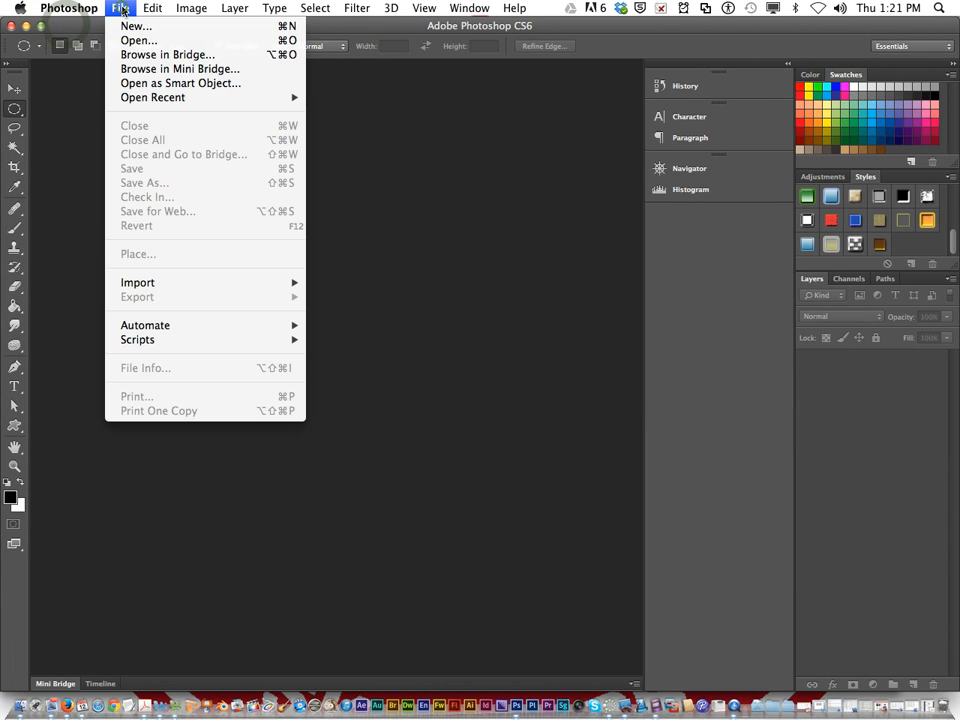
{"action": "left_click", "coordinate": [124, 25]}
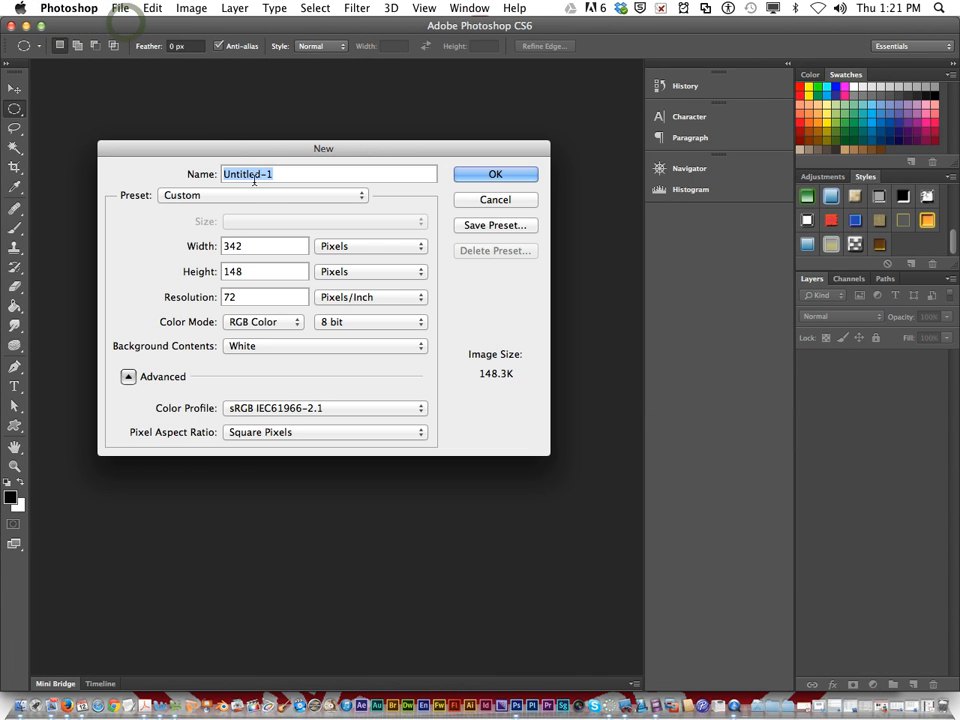
{"action": "double_click", "coordinate": [240, 246]}
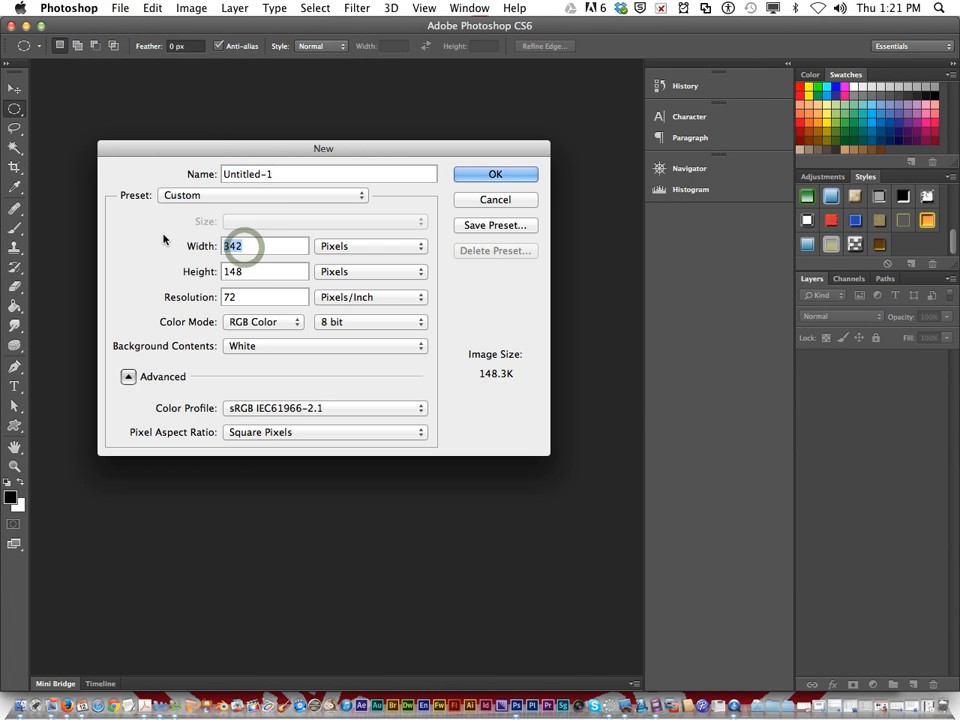
{"action": "type", "text": "300"}
{"action": "double_click", "coordinate": [250, 271]}
{"action": "type", "text": "300"}
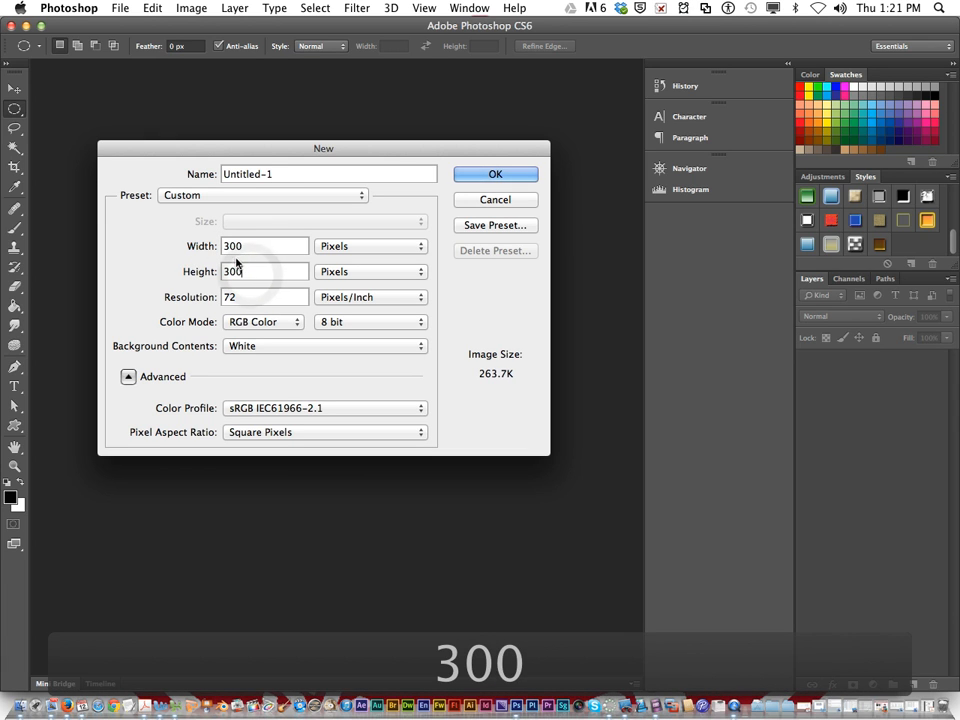
{"action": "double_click", "coordinate": [283, 176]}
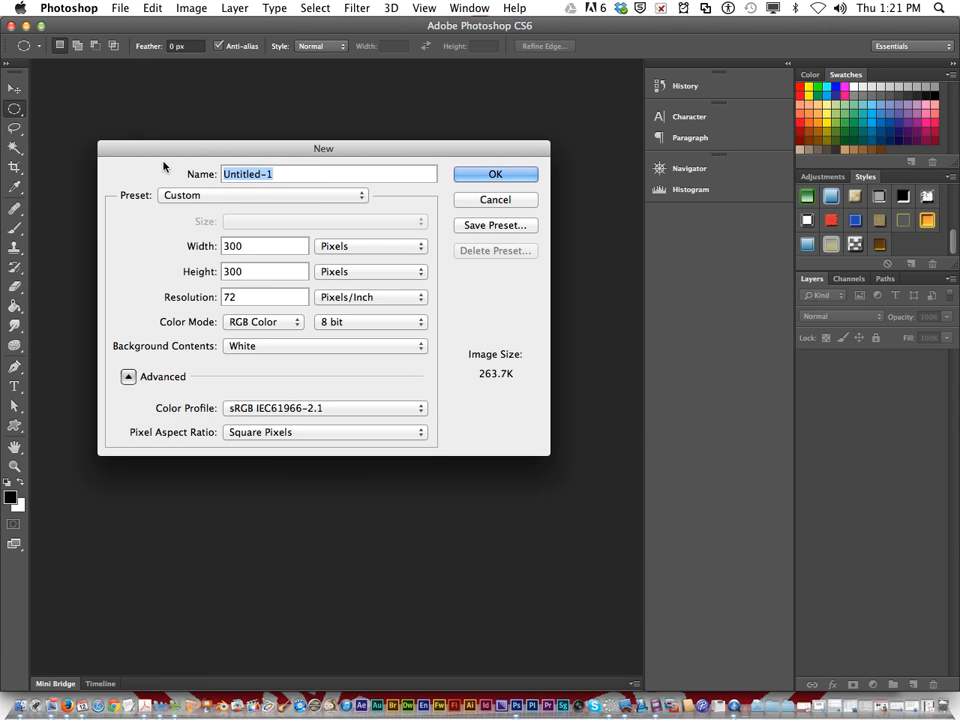
{"action": "type", "text": "Market"}
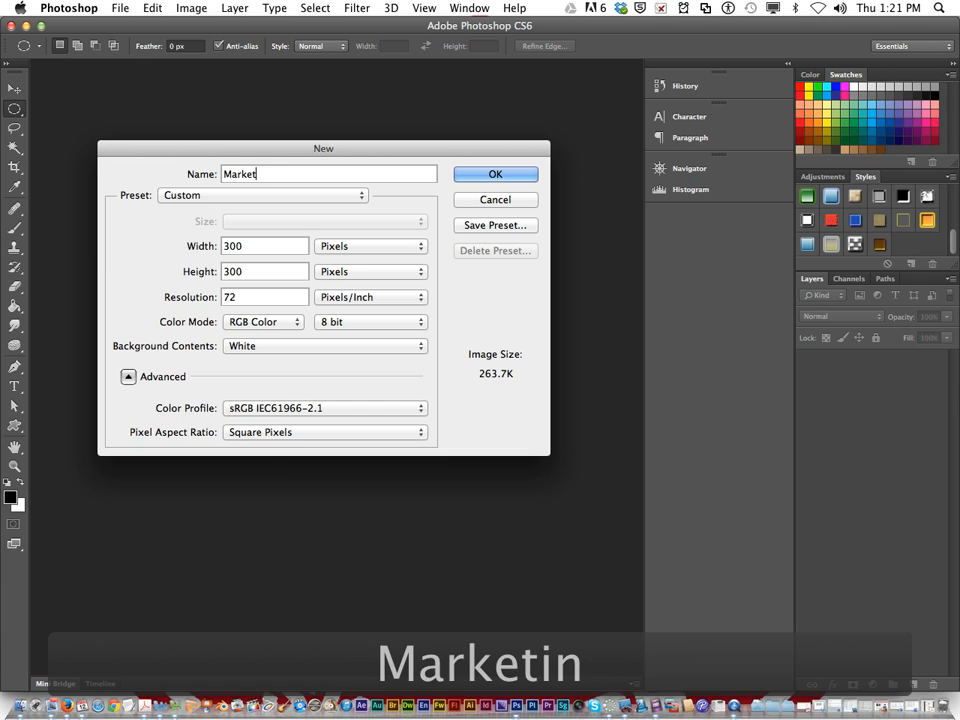
{"action": "type", "text": "ing Semi"}
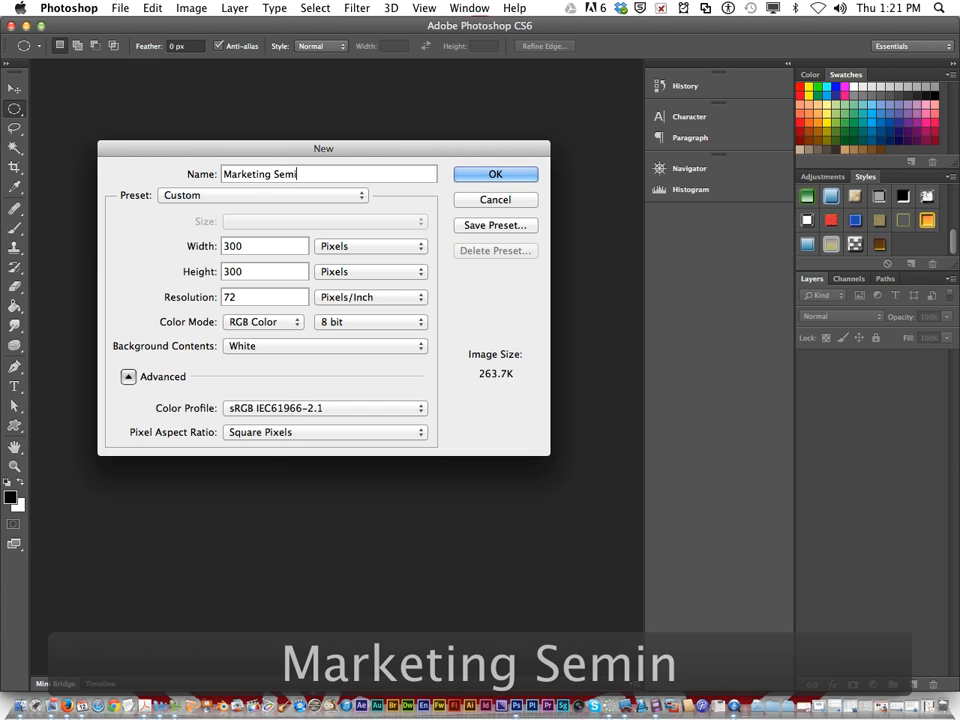
{"action": "type", "text": "nar"}
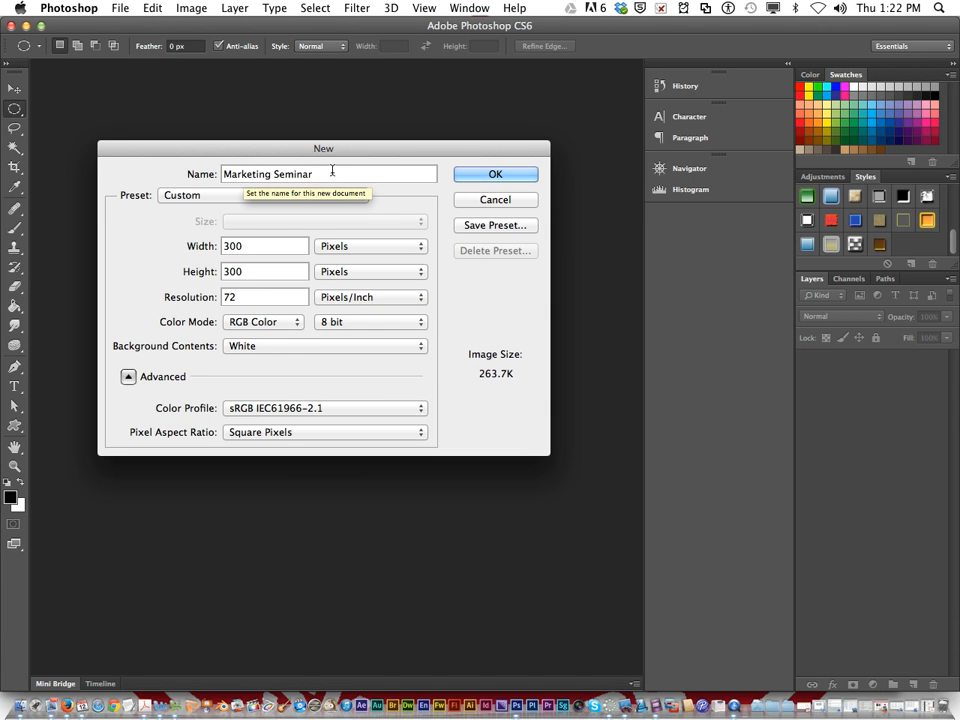
{"action": "left_click", "coordinate": [484, 176]}
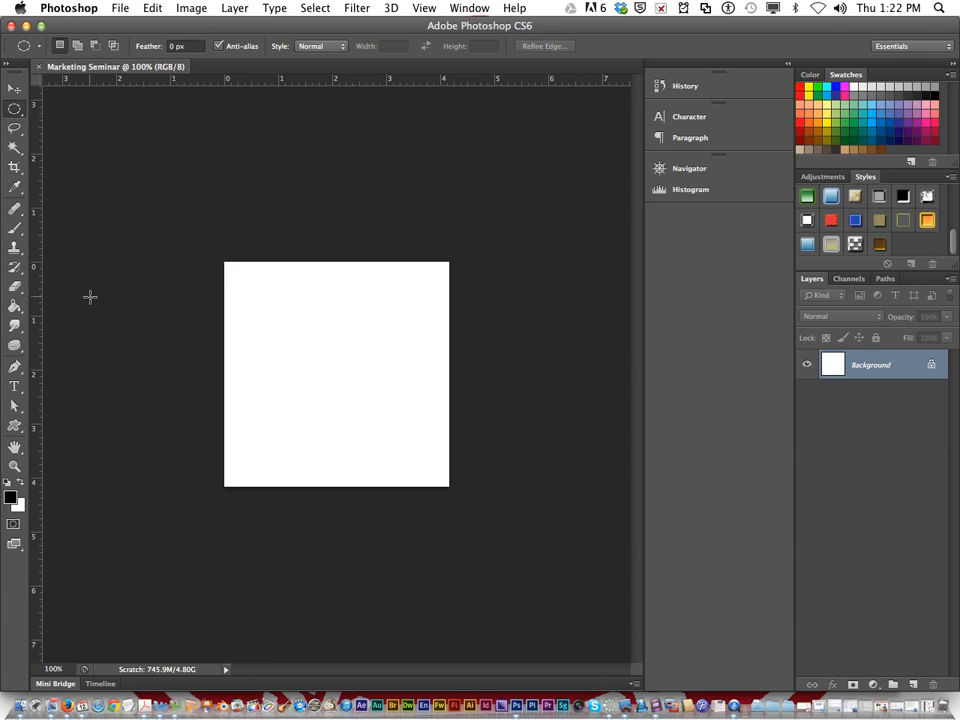
Add a horizontal text box across the upper half of the canvas with "Marketing" and "Seminar" on separate lines
{"action": "key", "text": "t"}
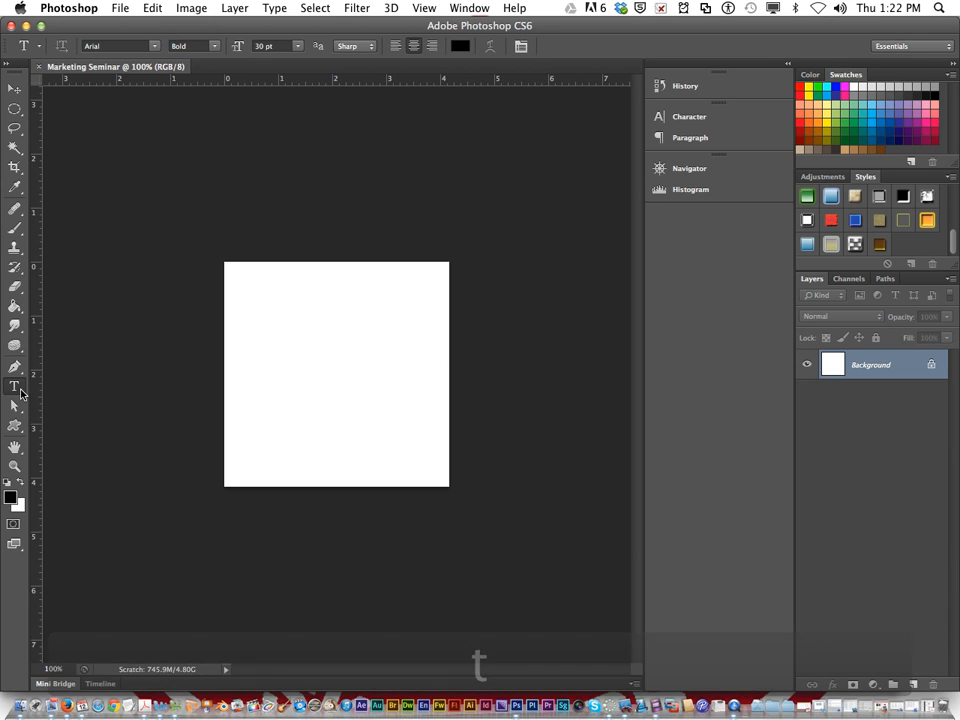
{"action": "left_click", "coordinate": [17, 391]}
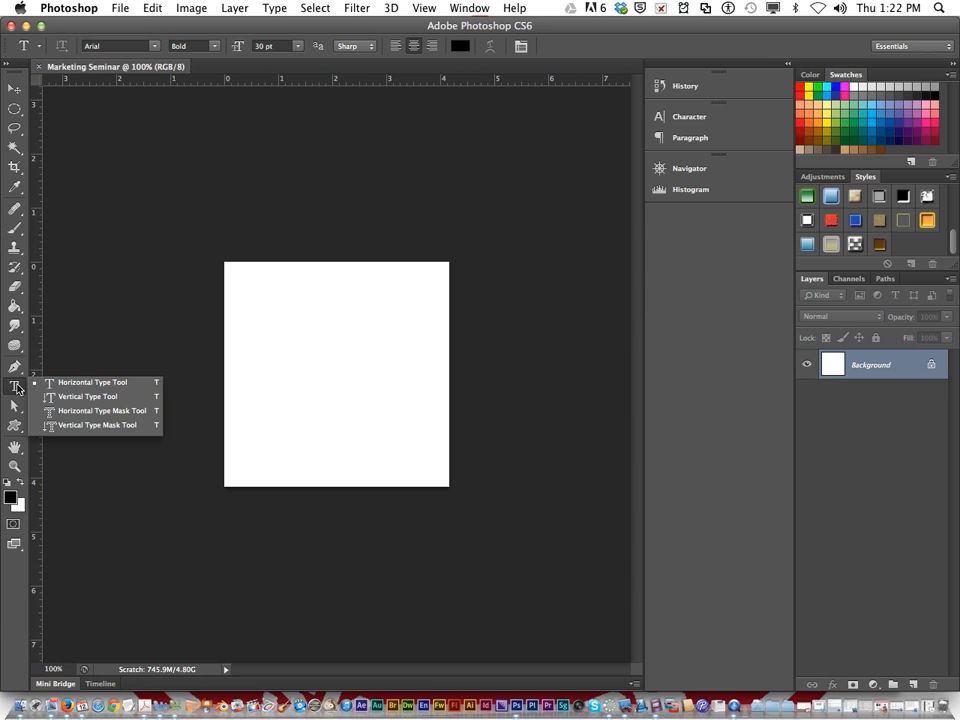
{"action": "left_click", "coordinate": [17, 388]}
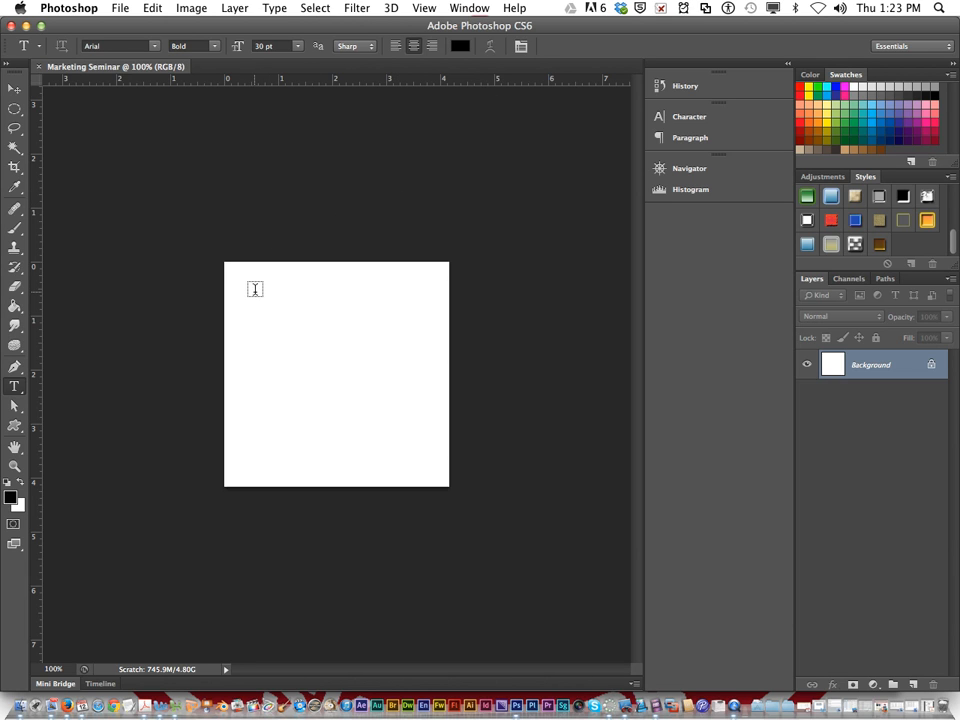
{"action": "left_click_drag", "start_coordinate": [243, 284], "coordinate": [440, 371]}
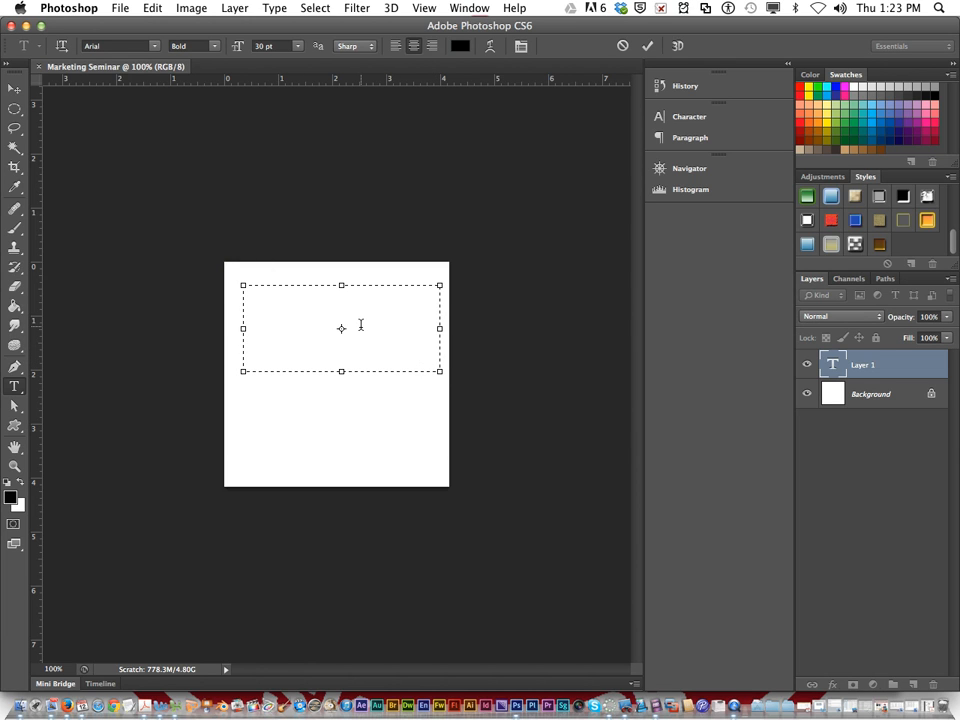
{"action": "type", "text": "Mark"}
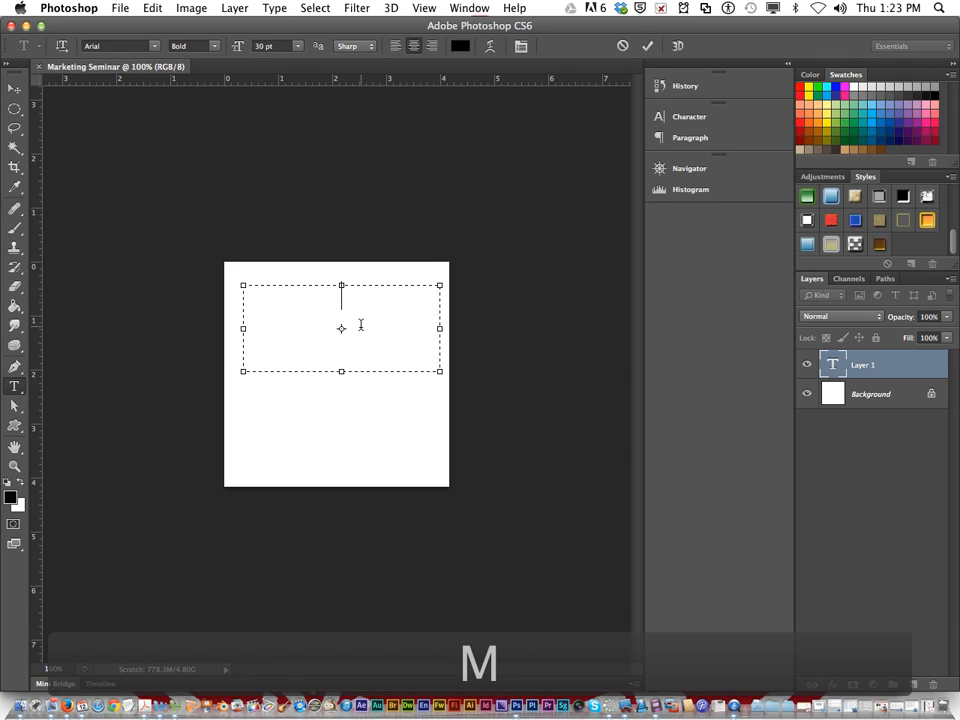
{"action": "type", "text": "eting"}
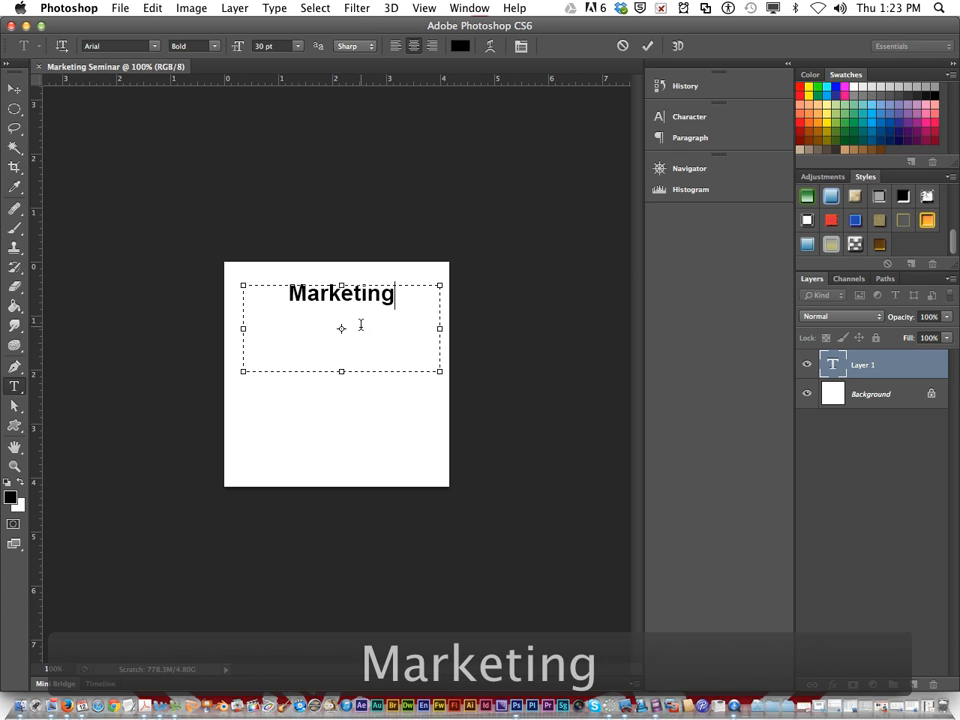
{"action": "key", "text": "Return"}
{"action": "type", "text": "Semi"}
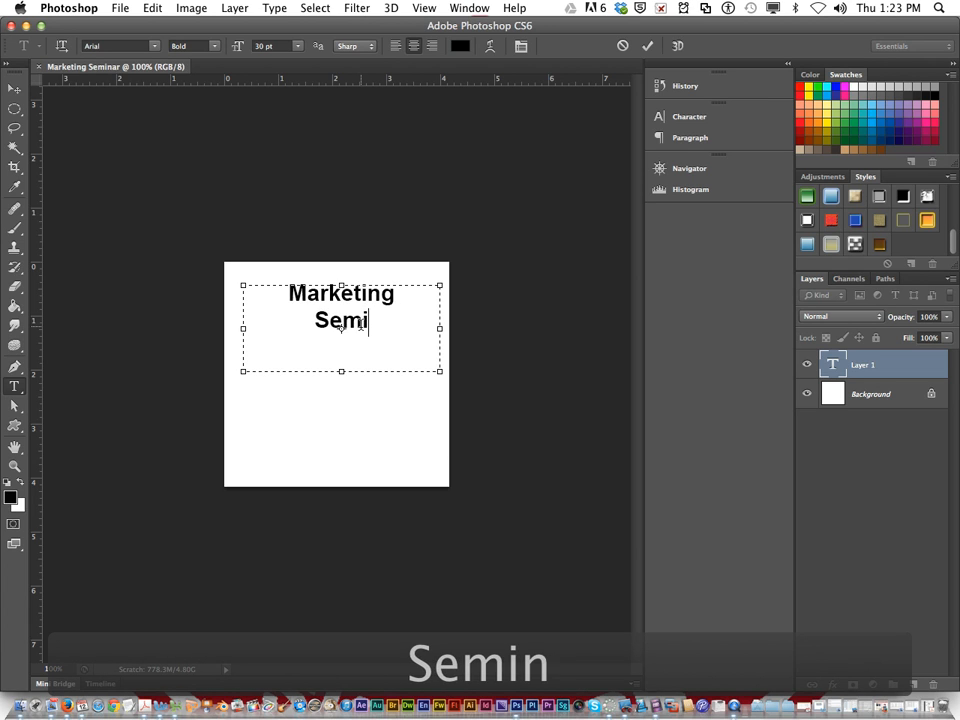
{"action": "type", "text": "nar"}
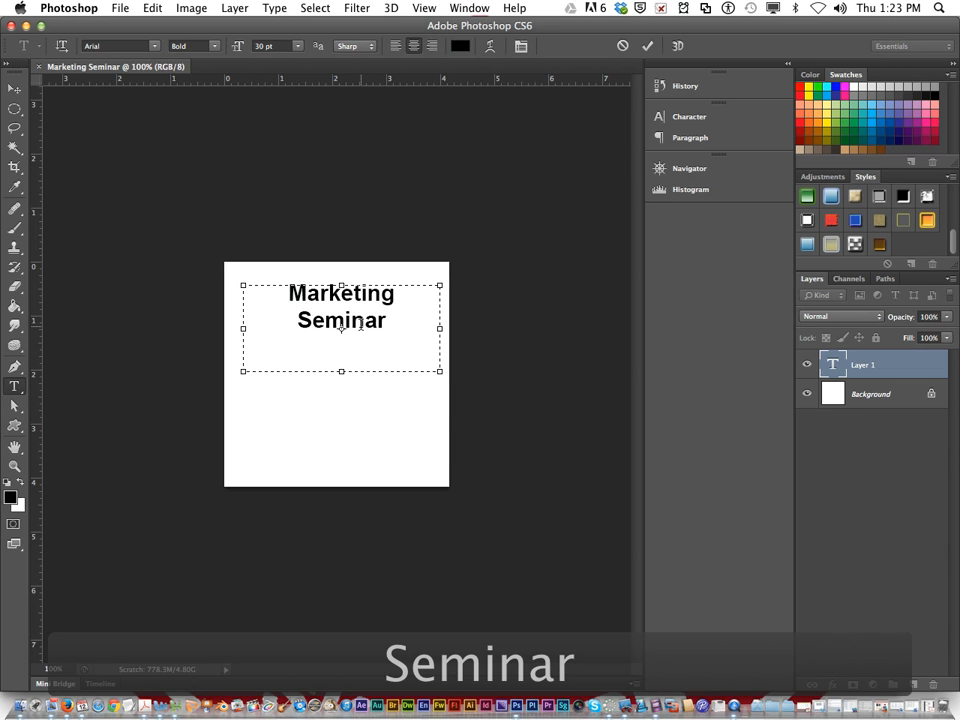
Set the size of the whole Marketing Seminar text to 40 pt
{"action": "left_click_drag", "start_coordinate": [395, 328], "coordinate": [197, 148]}
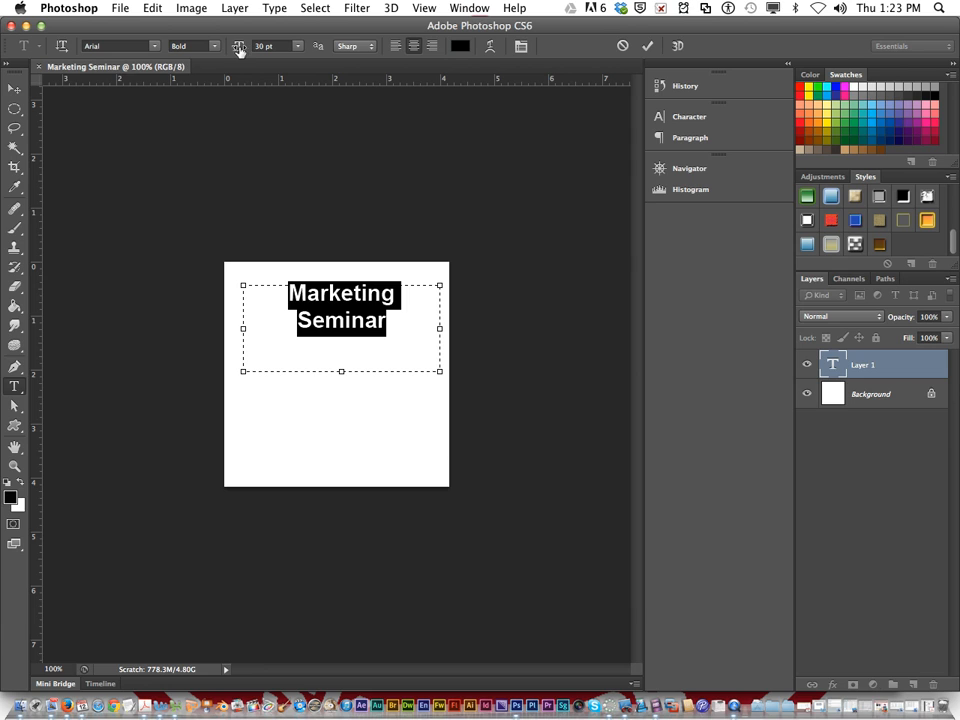
{"action": "left_click_drag", "start_coordinate": [237, 49], "coordinate": [244, 49]}
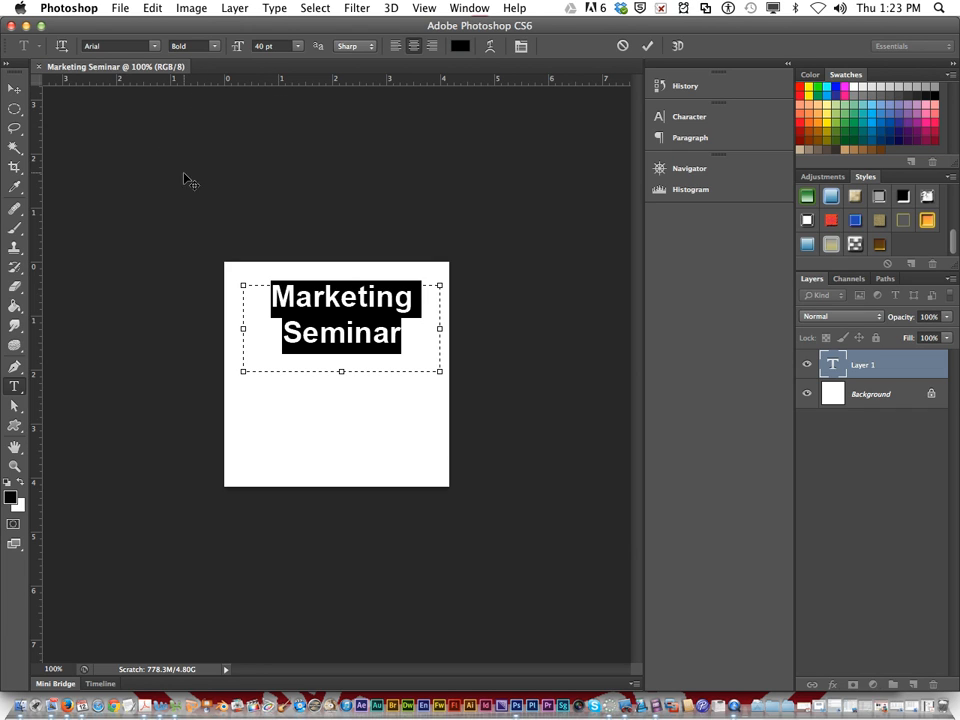
Delete the selected text and undo the deletion
{"action": "key", "text": "BackSpace"}
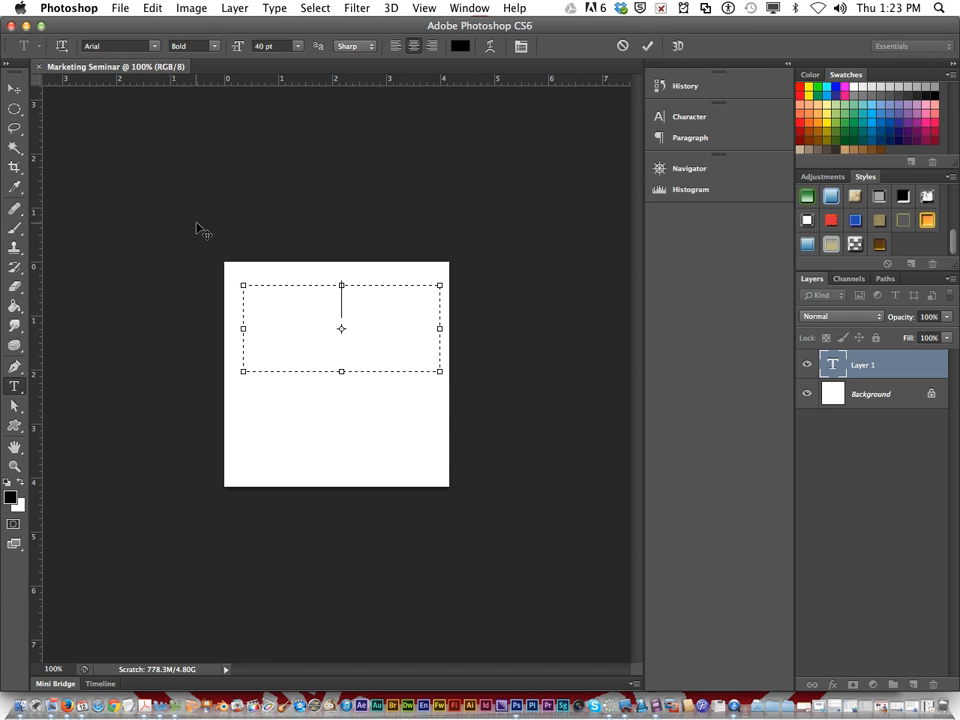
{"action": "left_click", "coordinate": [152, 8]}
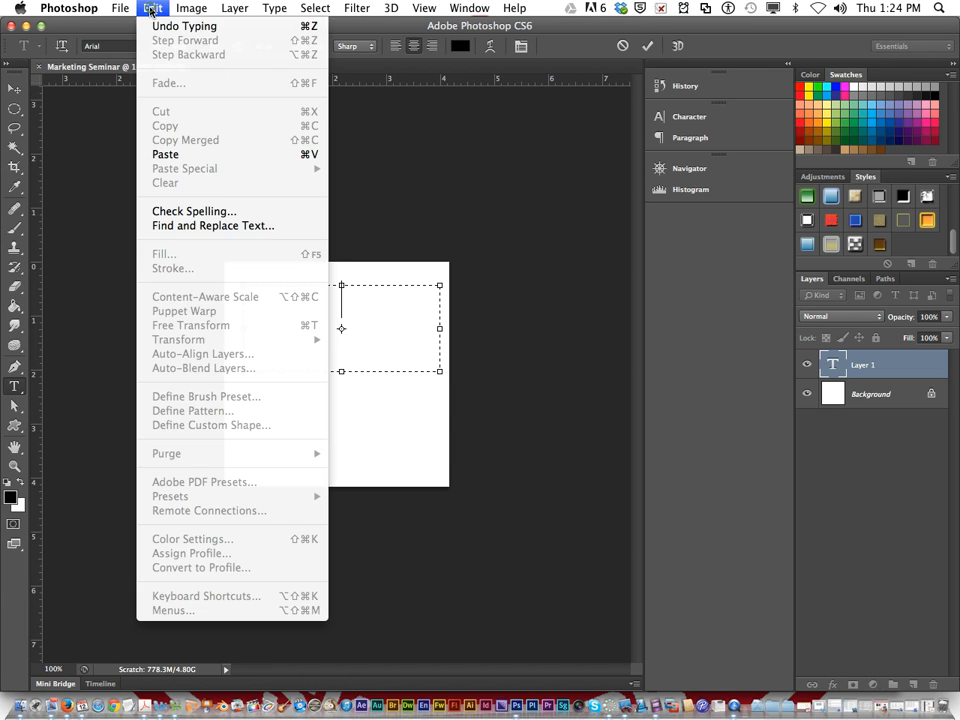
{"action": "left_click", "coordinate": [160, 32]}
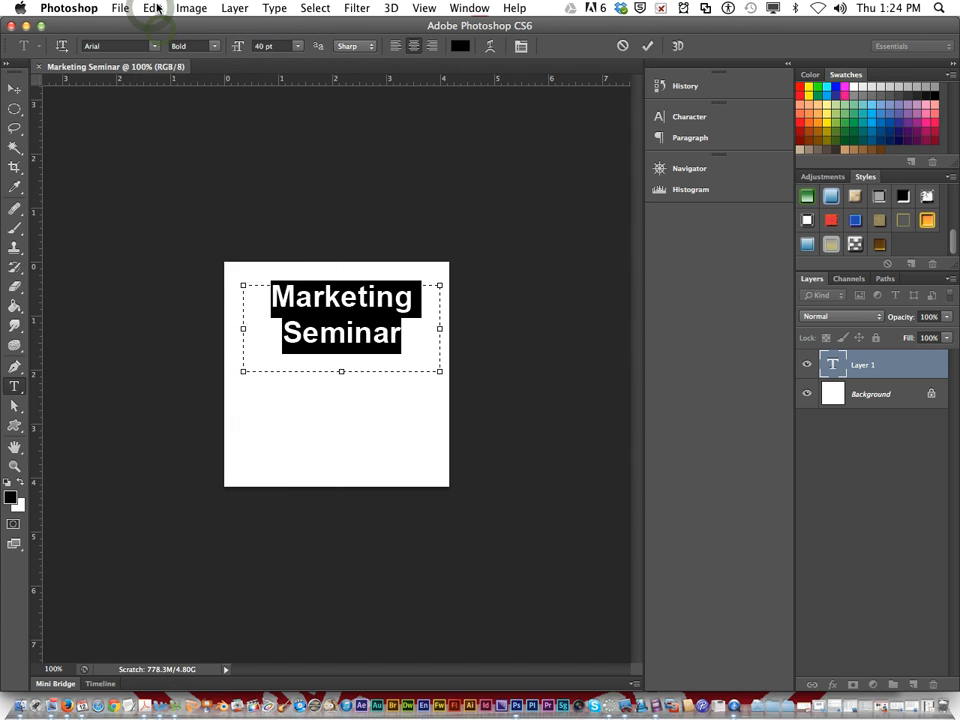
Commit the text and warp it with the Arc style, horizontal orientation and a +27% bend
{"action": "left_click", "coordinate": [446, 388]}
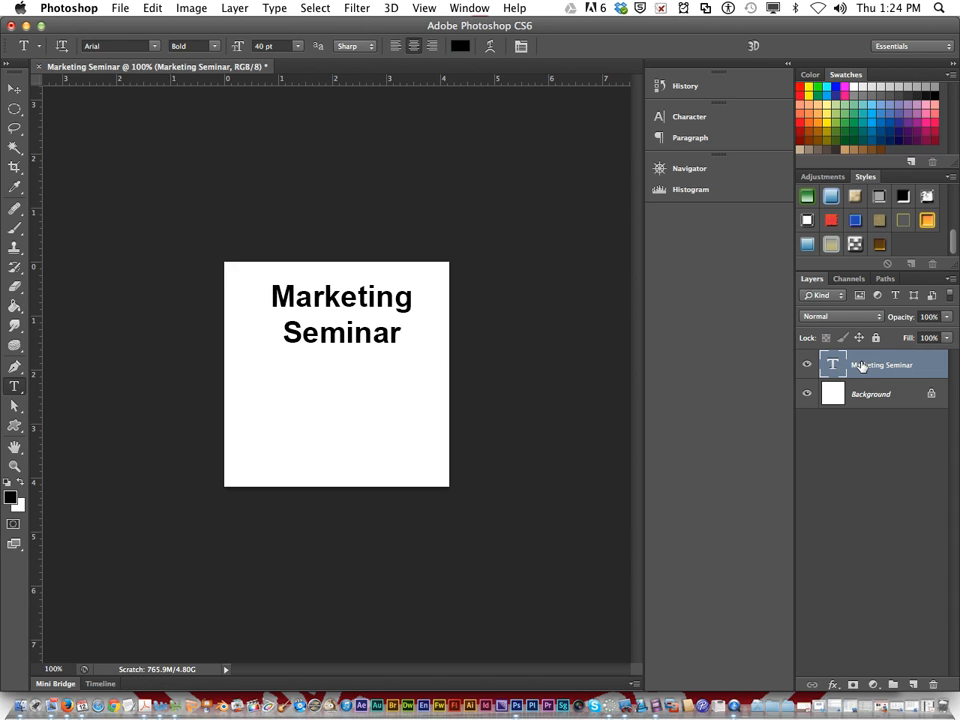
{"action": "left_click", "coordinate": [490, 50]}
{"action": "left_click_drag", "start_coordinate": [586, 395], "coordinate": [563, 215]}
{"action": "left_click", "coordinate": [540, 233]}
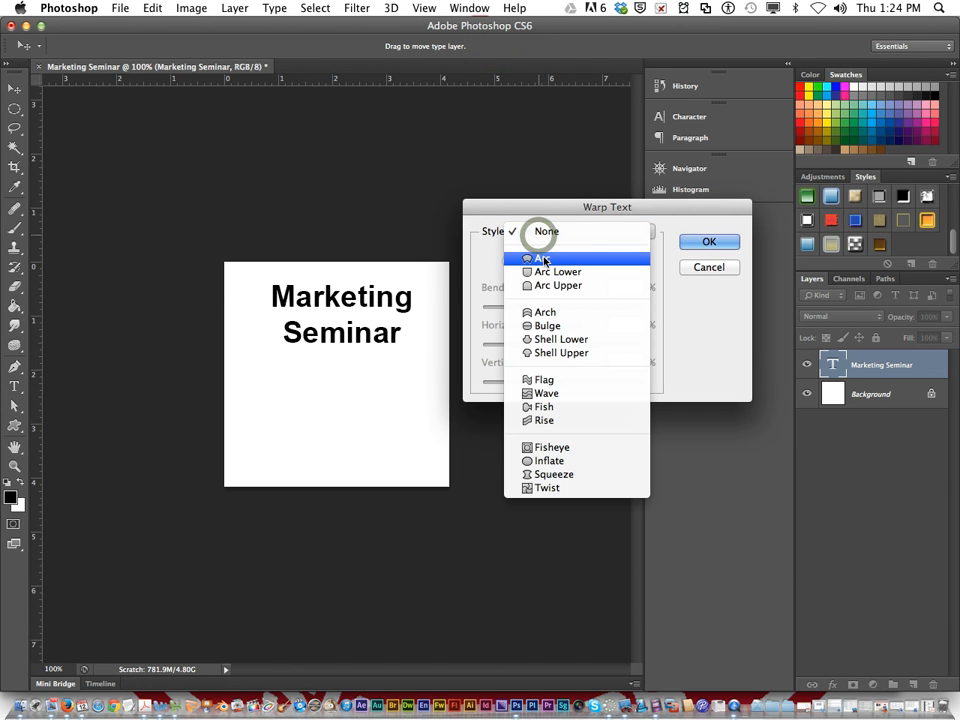
{"action": "left_click", "coordinate": [541, 258]}
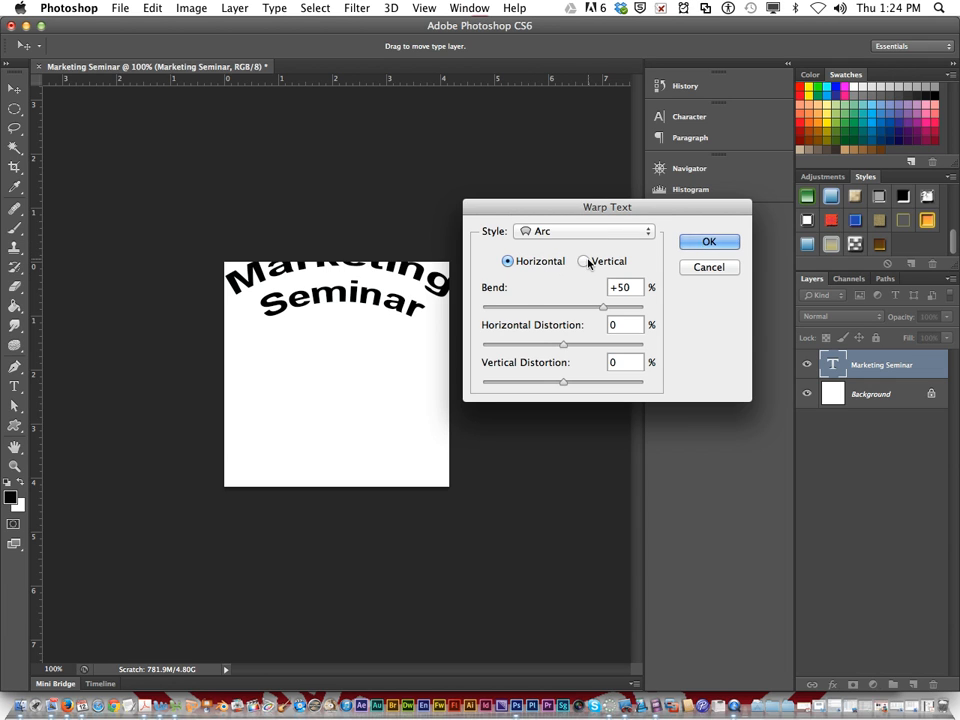
{"action": "mouse_move", "coordinate": [603, 309]}
{"action": "left_mouse_down"}
{"action": "mouse_move", "coordinate": [572, 314]}
{"action": "mouse_move", "coordinate": [584, 309]}
{"action": "left_mouse_up"}
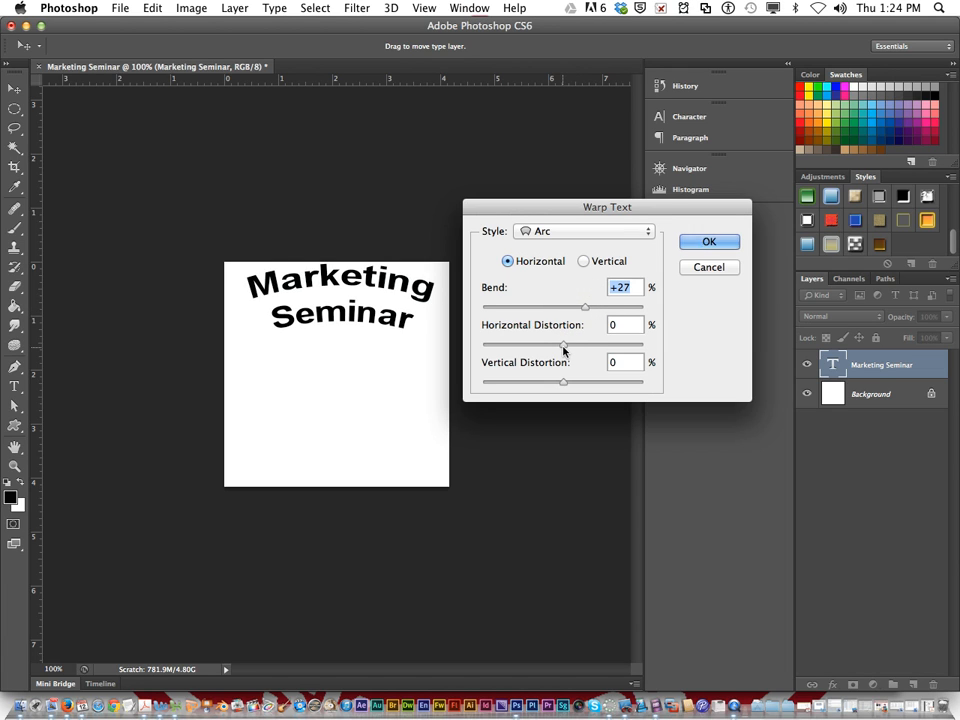
Try the warp's horizontal distortion, vertical distortion and vertical orientation, returning to 0% distortions and horizontal orientation
{"action": "left_click_drag", "start_coordinate": [563, 347], "coordinate": [588, 385]}
{"action": "left_click_drag", "start_coordinate": [537, 381], "coordinate": [563, 388]}
{"action": "left_click", "coordinate": [583, 261]}
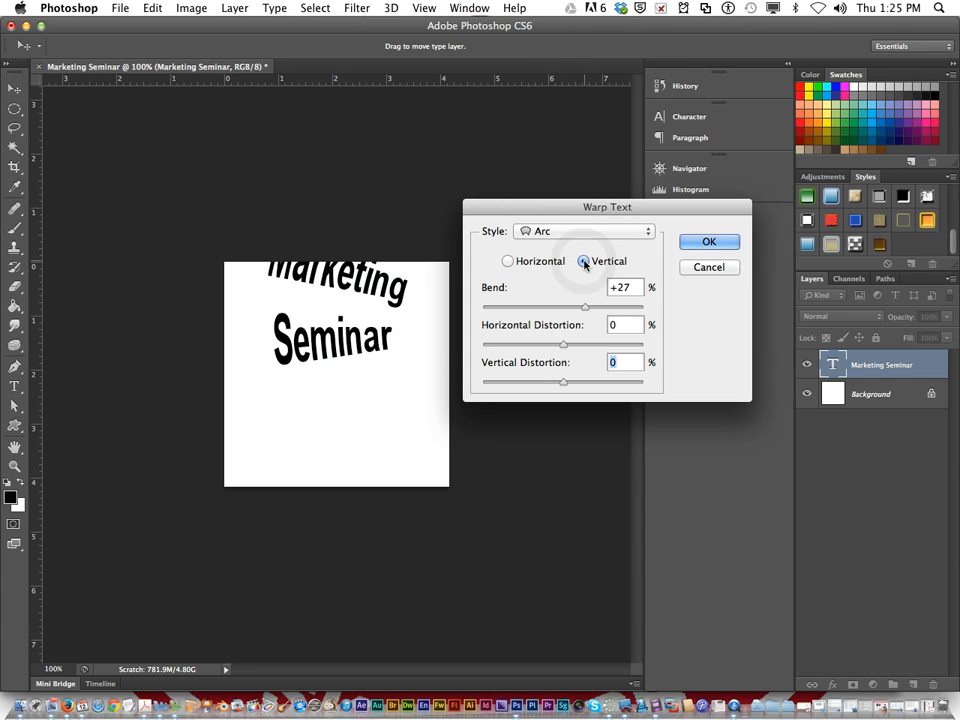
{"action": "left_click", "coordinate": [509, 262]}
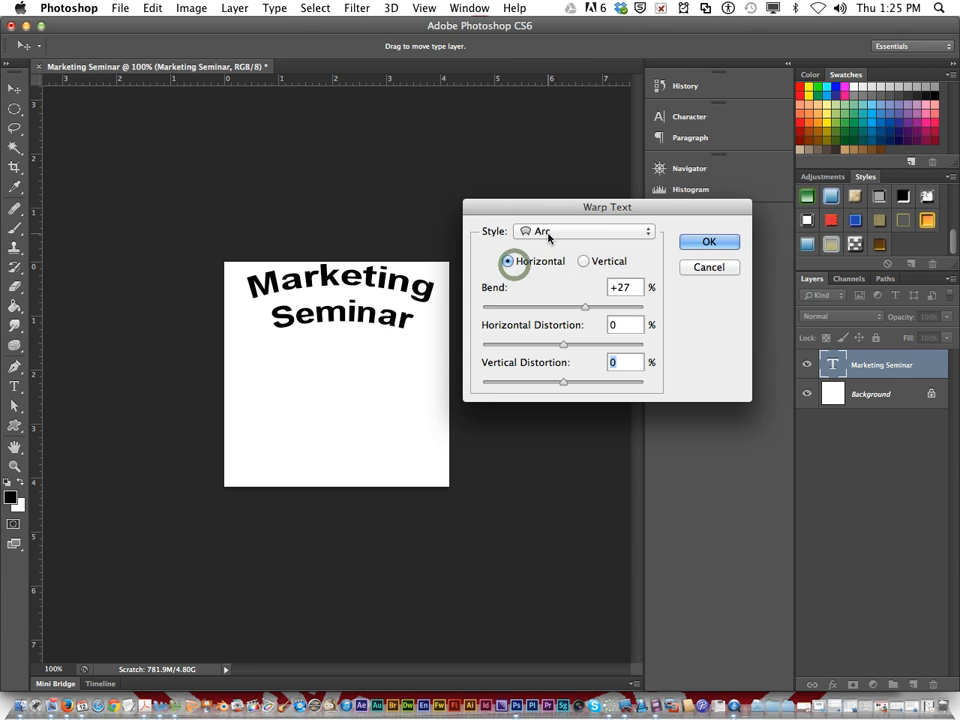
Preview the Arc Lower, Arc Upper, Bulge, Fisheye and Twist warp styles on the text and return to Arc
{"action": "left_click", "coordinate": [548, 232]}
{"action": "left_click", "coordinate": [552, 246]}
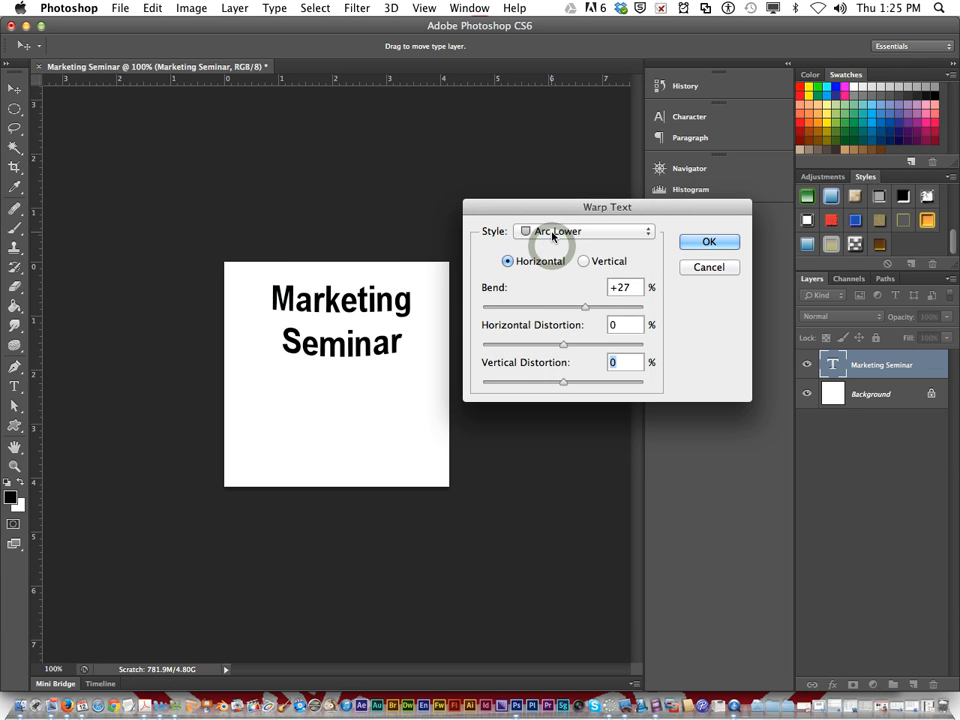
{"action": "left_click", "coordinate": [551, 231]}
{"action": "left_click", "coordinate": [550, 246]}
{"action": "left_click", "coordinate": [545, 231]}
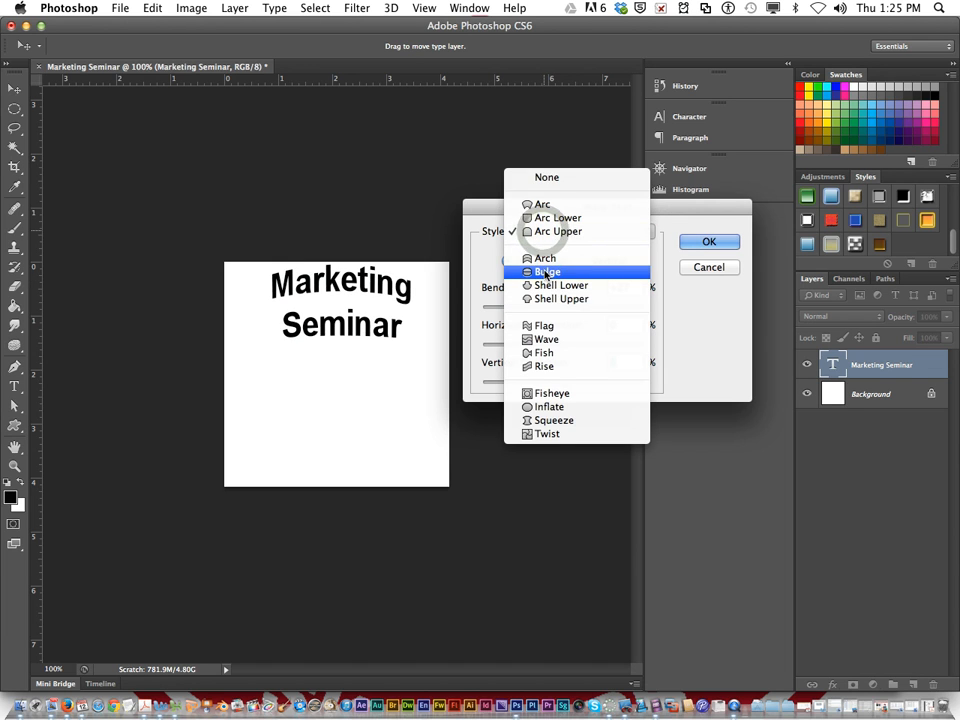
{"action": "left_click", "coordinate": [547, 272]}
{"action": "left_click", "coordinate": [537, 236]}
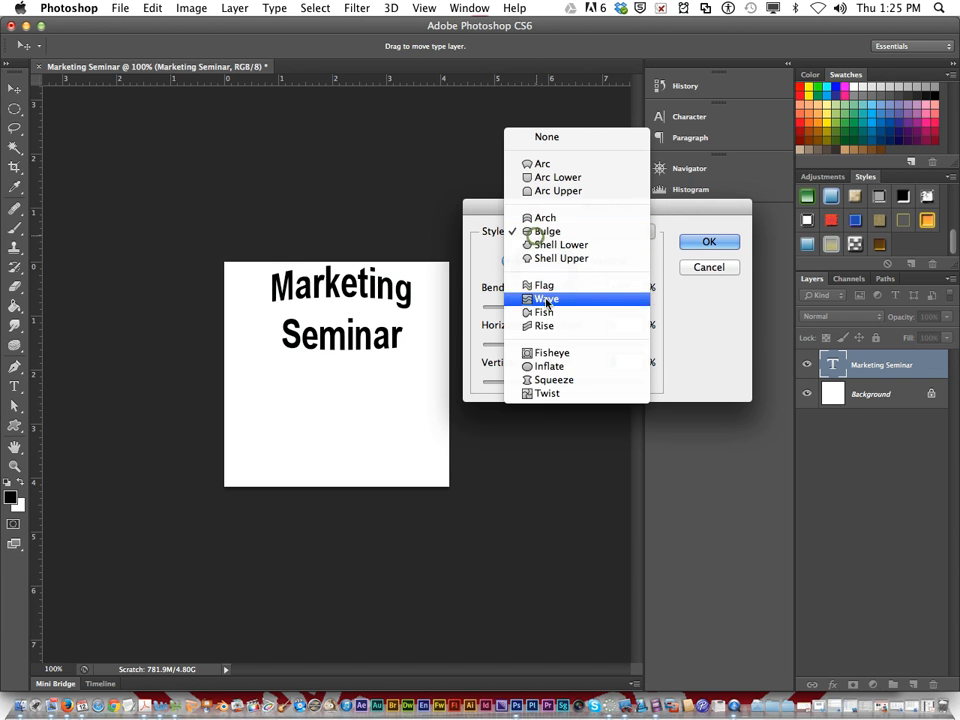
{"action": "left_click", "coordinate": [568, 351]}
{"action": "left_click", "coordinate": [548, 231]}
{"action": "left_click", "coordinate": [550, 272]}
{"action": "left_click", "coordinate": [540, 231]}
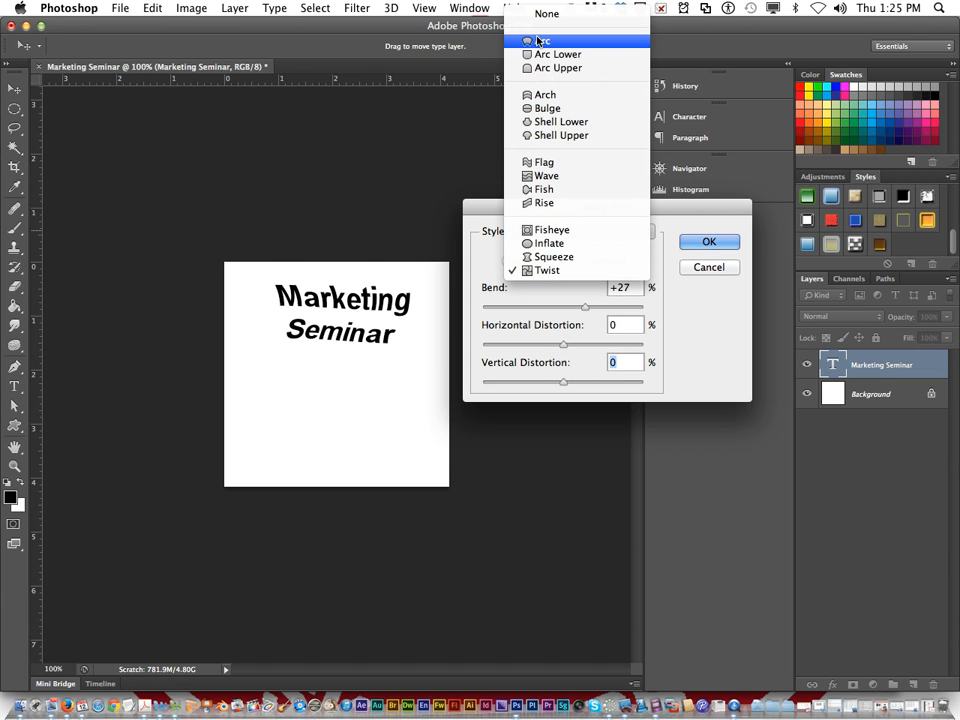
{"action": "left_click", "coordinate": [544, 44]}
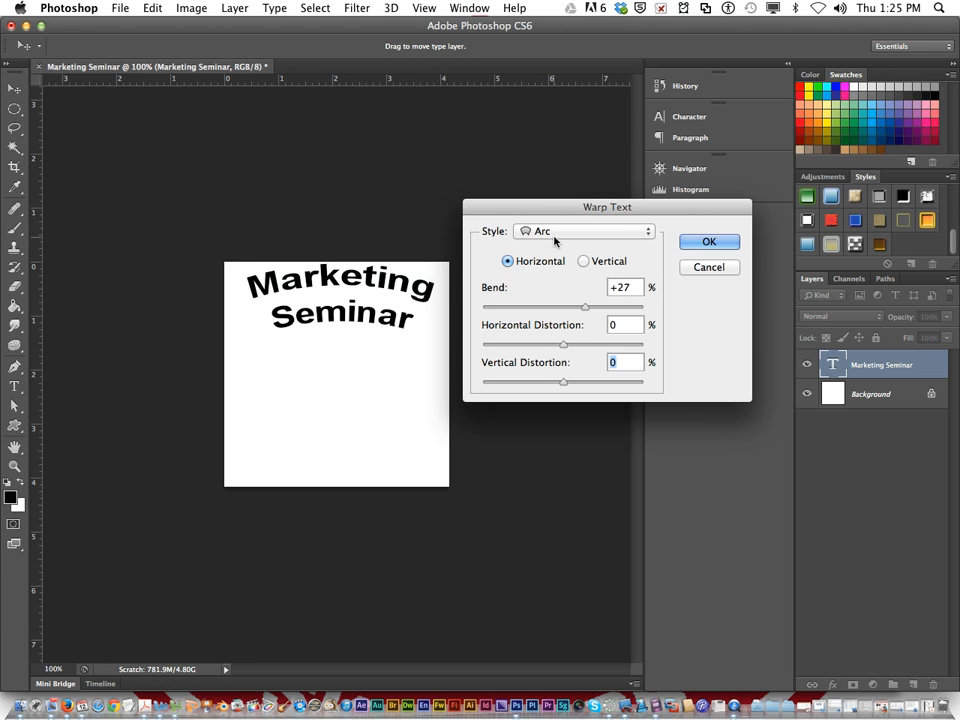
Apply the Arc warp to the Marketing Seminar text and move it slightly down within the canvas
{"action": "left_click", "coordinate": [703, 243]}
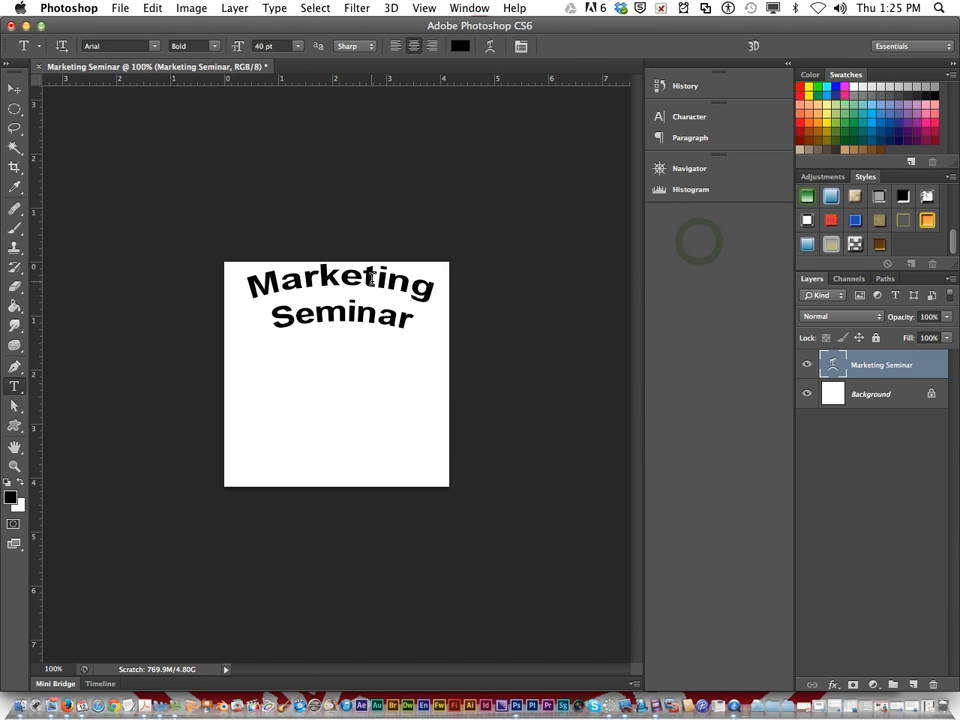
{"action": "mouse_move", "coordinate": [339, 279]}
{"action": "left_mouse_down"}
{"action": "mouse_move", "coordinate": [352, 309]}
{"action": "mouse_move", "coordinate": [324, 293]}
{"action": "mouse_move", "coordinate": [346, 288]}
{"action": "mouse_move", "coordinate": [334, 297]}
{"action": "left_mouse_up"}
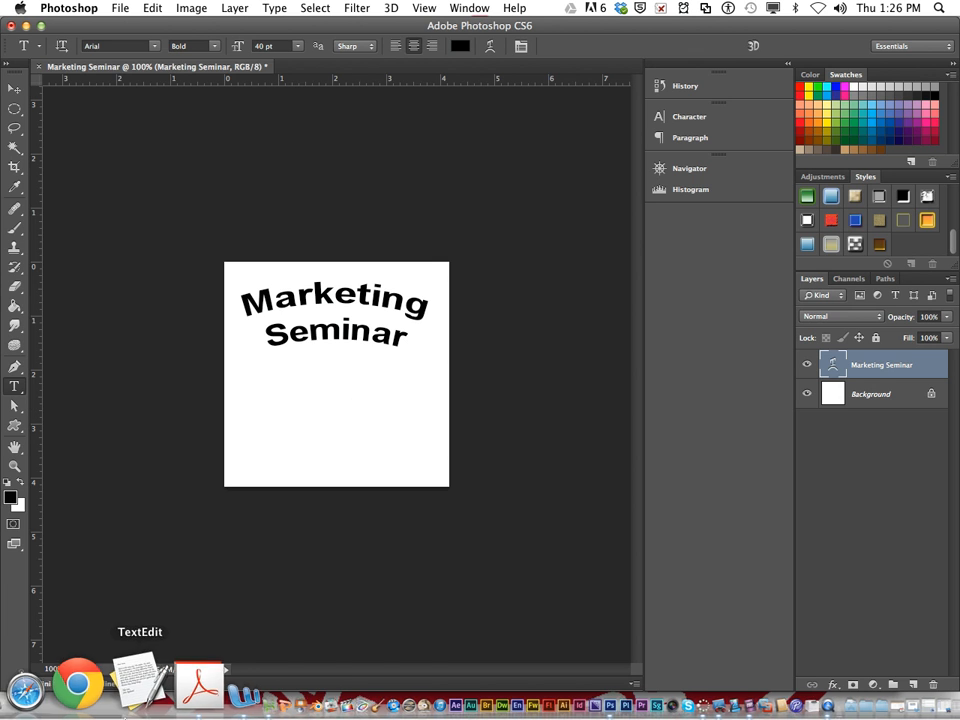
Check the warp example in the Activities Manual PDF, return to Photoshop and create a 30 pt text box below the heading
{"action": "left_click", "coordinate": [165, 690]}
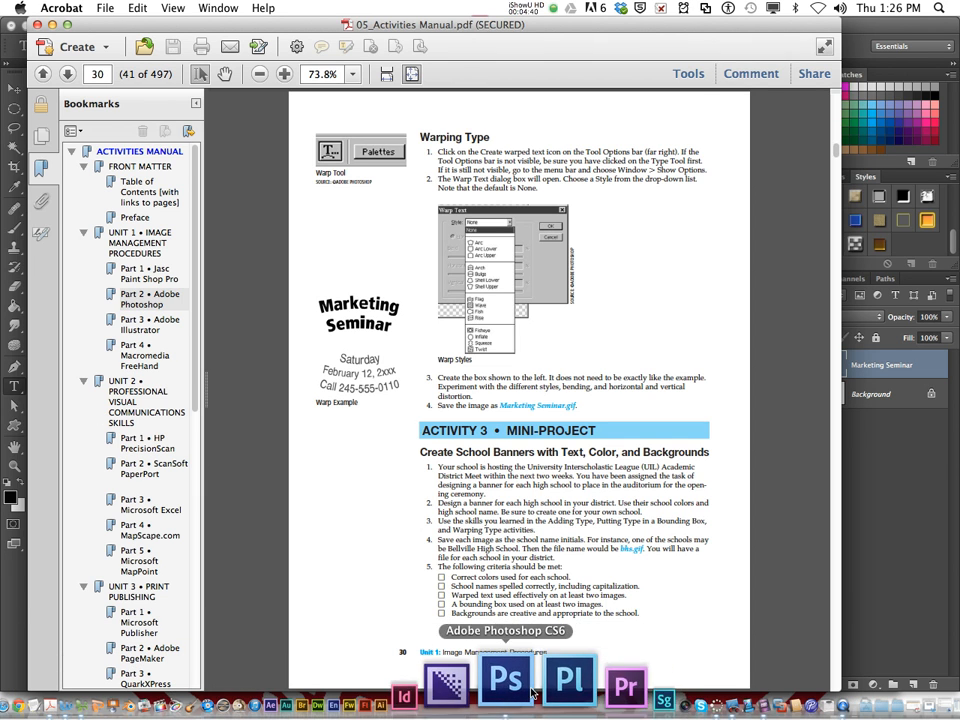
{"action": "left_click", "coordinate": [500, 688]}
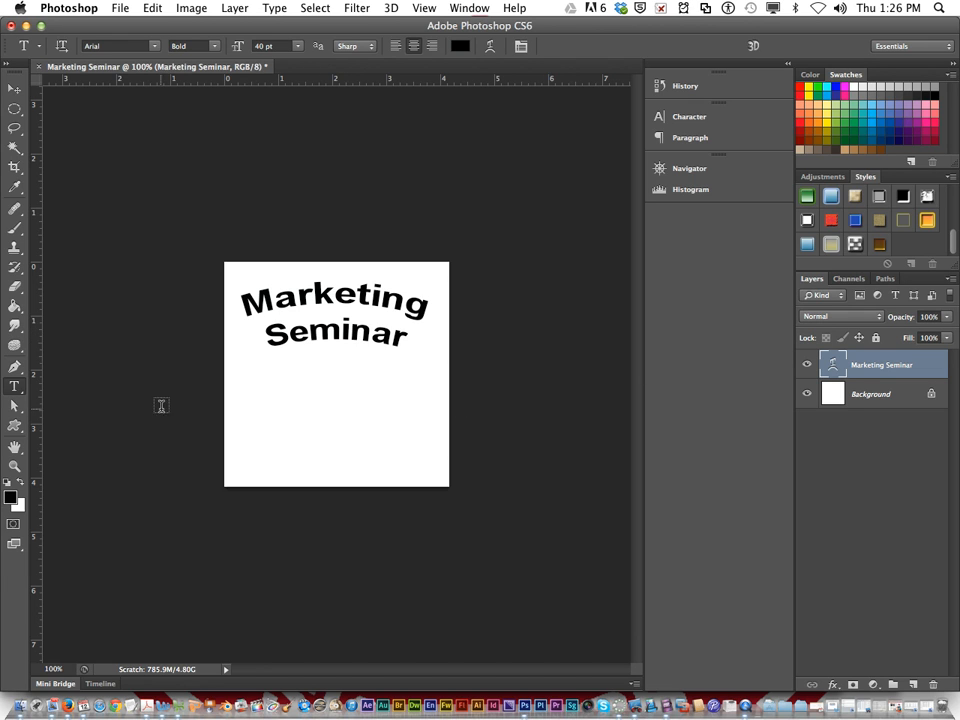
{"action": "left_click_drag", "start_coordinate": [238, 373], "coordinate": [439, 478]}
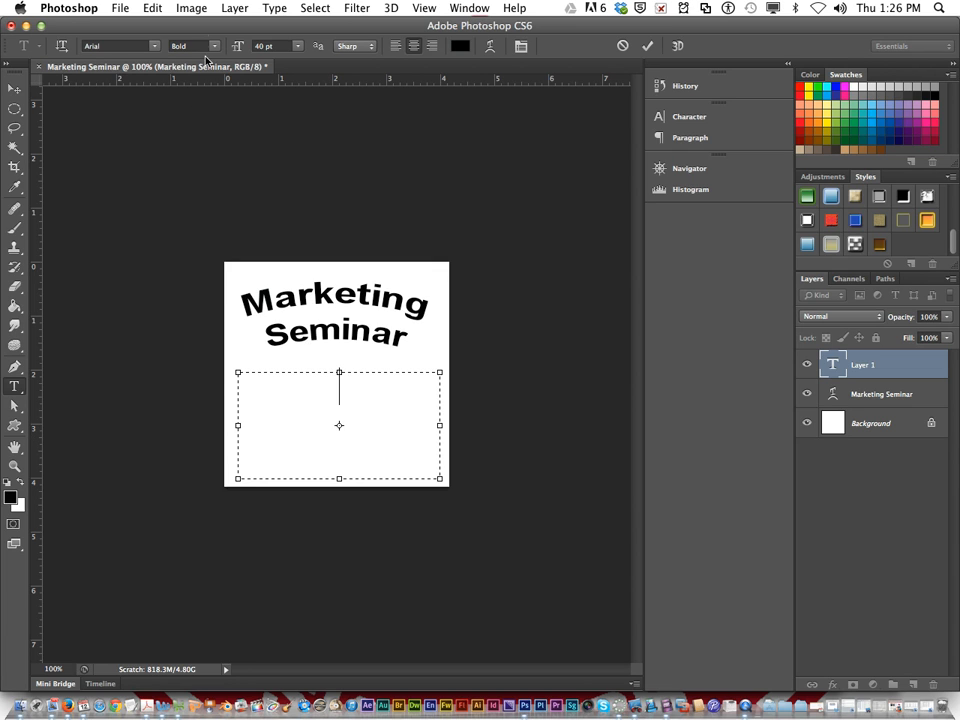
{"action": "left_click_drag", "start_coordinate": [237, 48], "coordinate": [231, 48]}
Enter "Saturday" and "February 12, 2014" on two lines in the new text box
{"action": "type", "text": "Sa"}
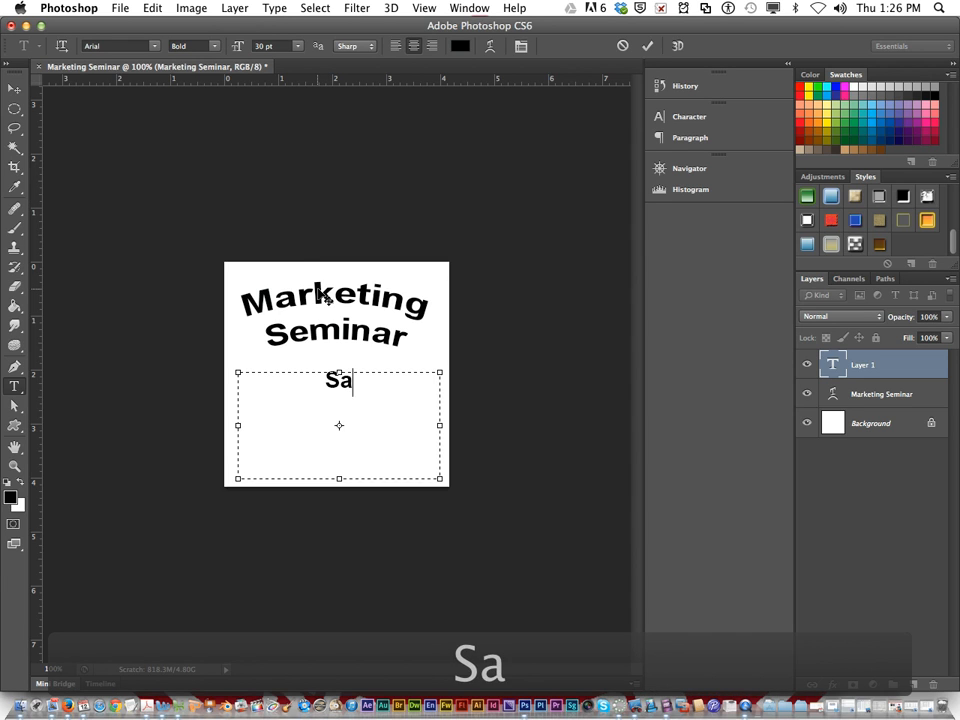
{"action": "type", "text": "turday "}
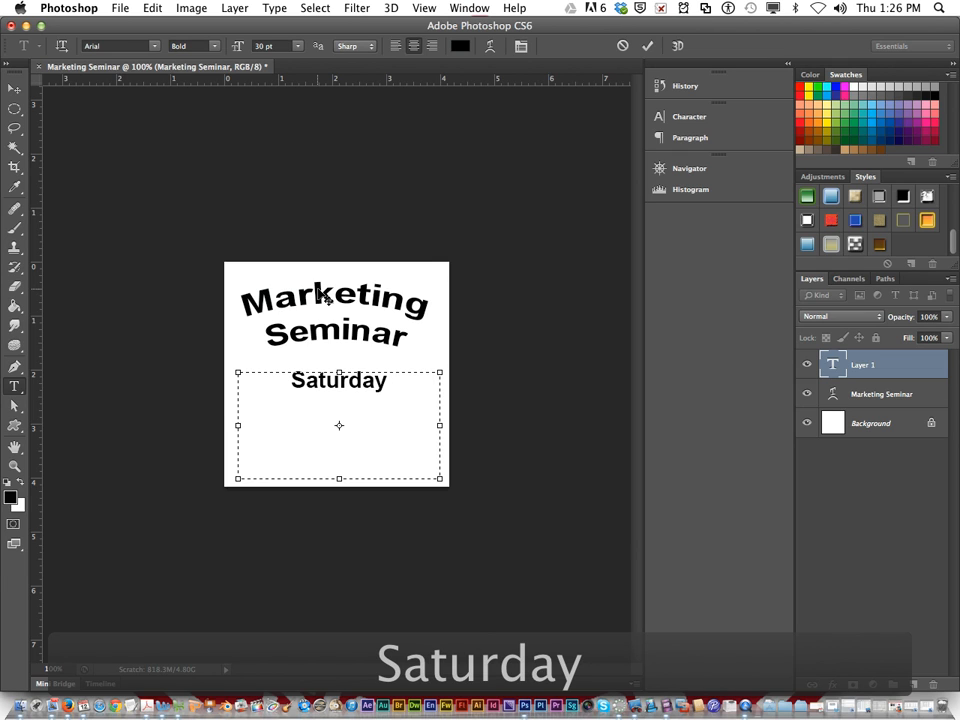
{"action": "type", "text": "Feb"}
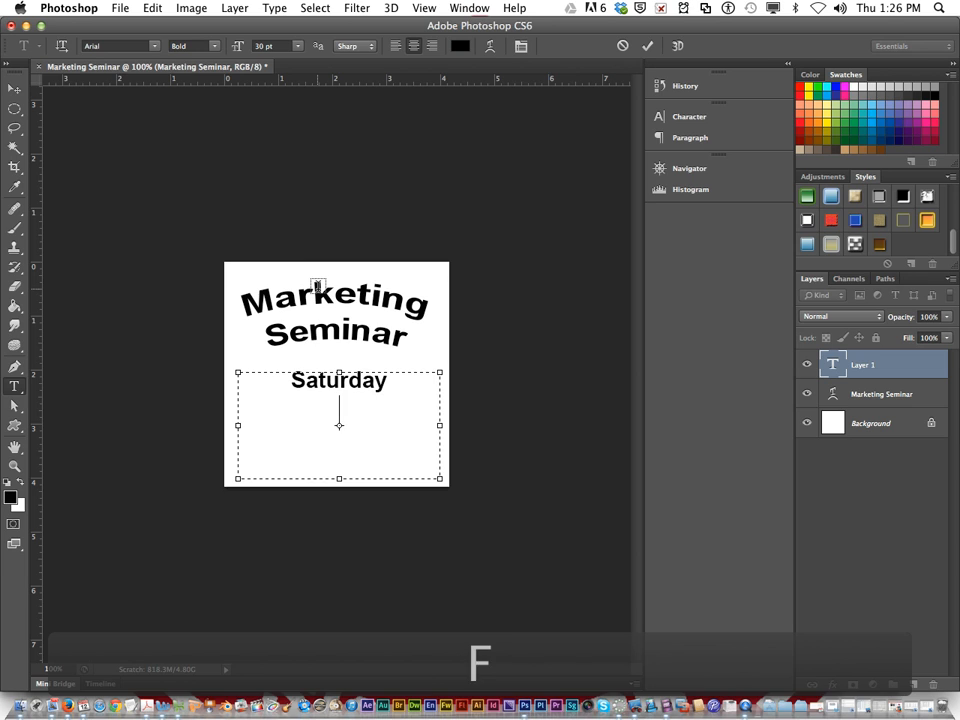
{"action": "type", "text": "ruary"}
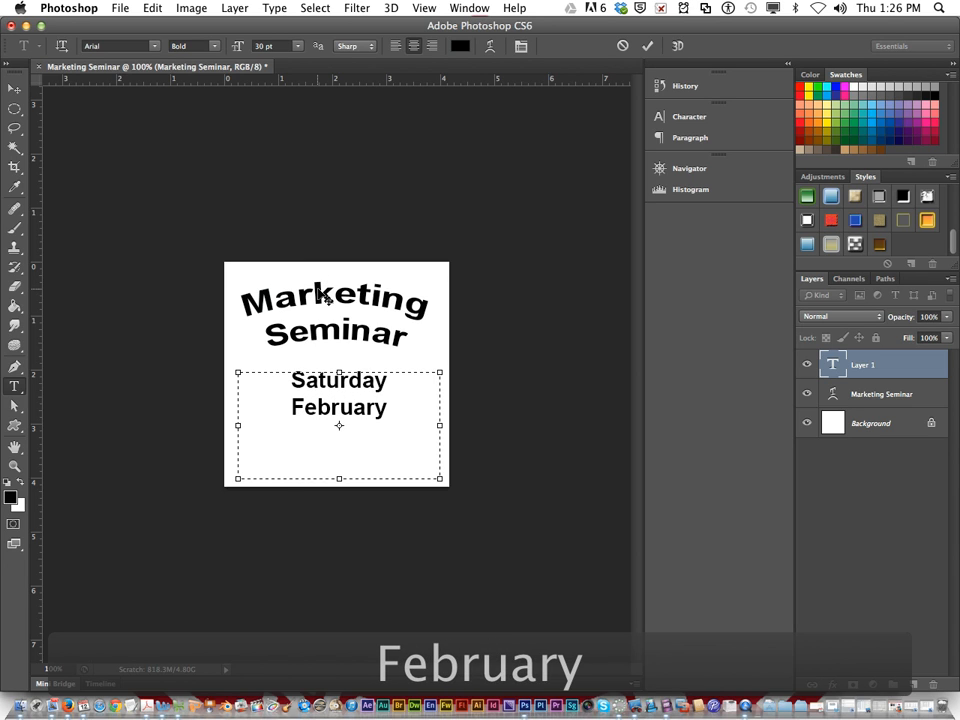
{"action": "type", "text": " 1"}
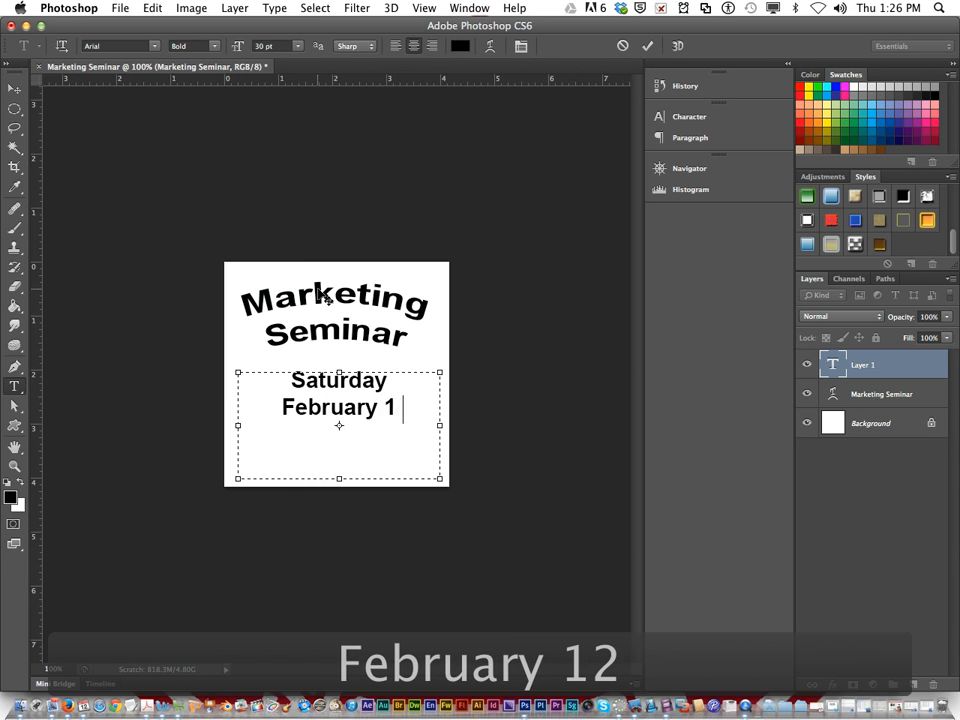
{"action": "type", "text": "2, 2014"}
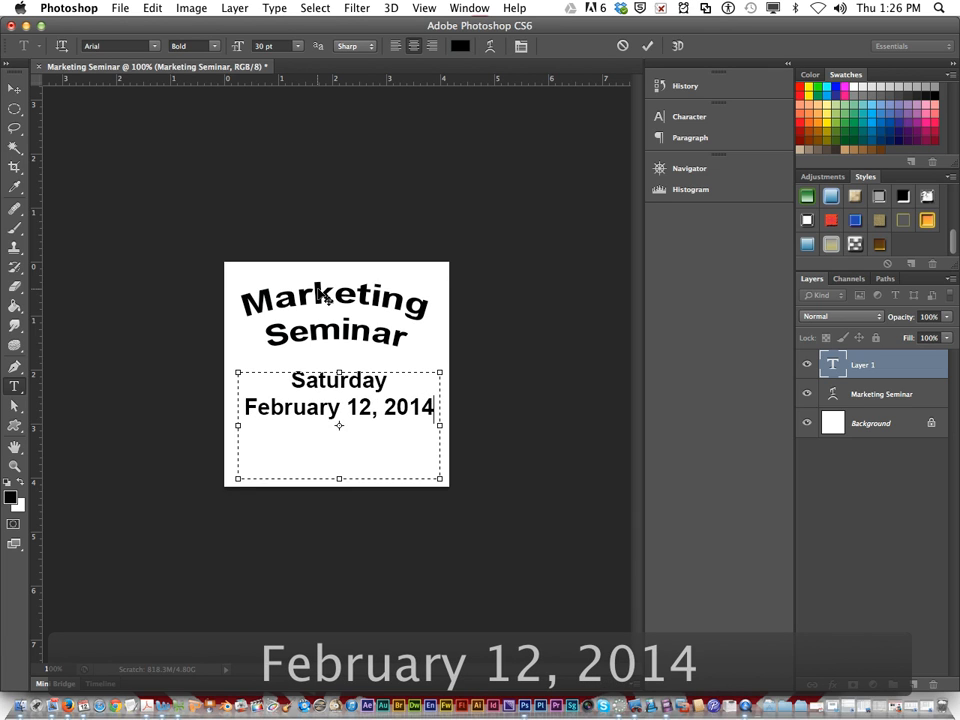
Add a third line with "Call" and the contact phone number, and commit the text
{"action": "key", "text": "Return"}
{"action": "type", "text": "C"}
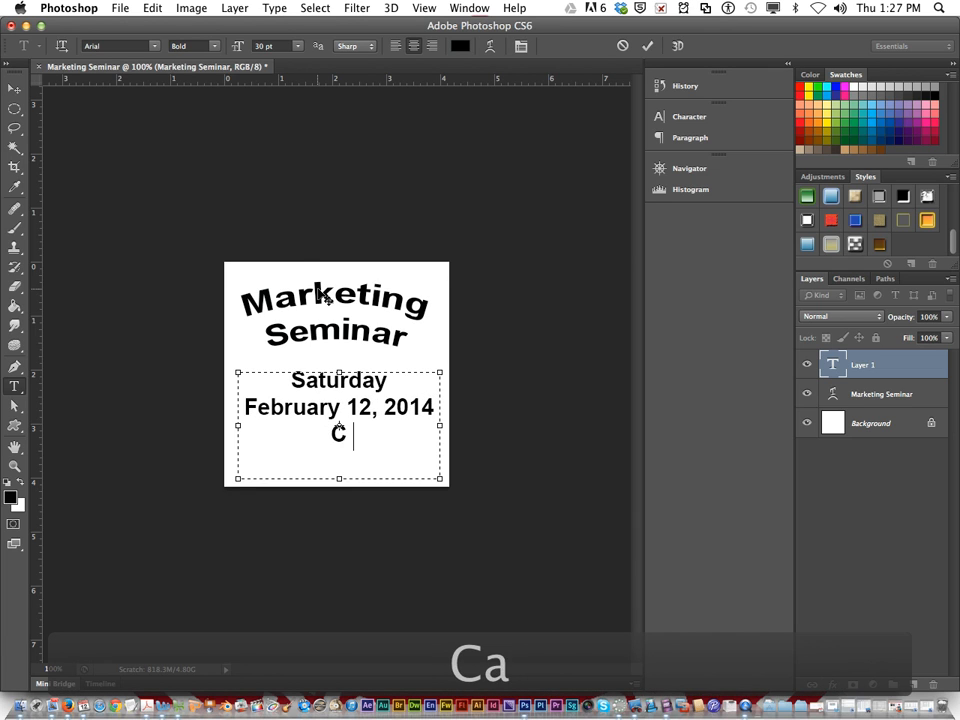
{"action": "type", "text": "all 245-"}
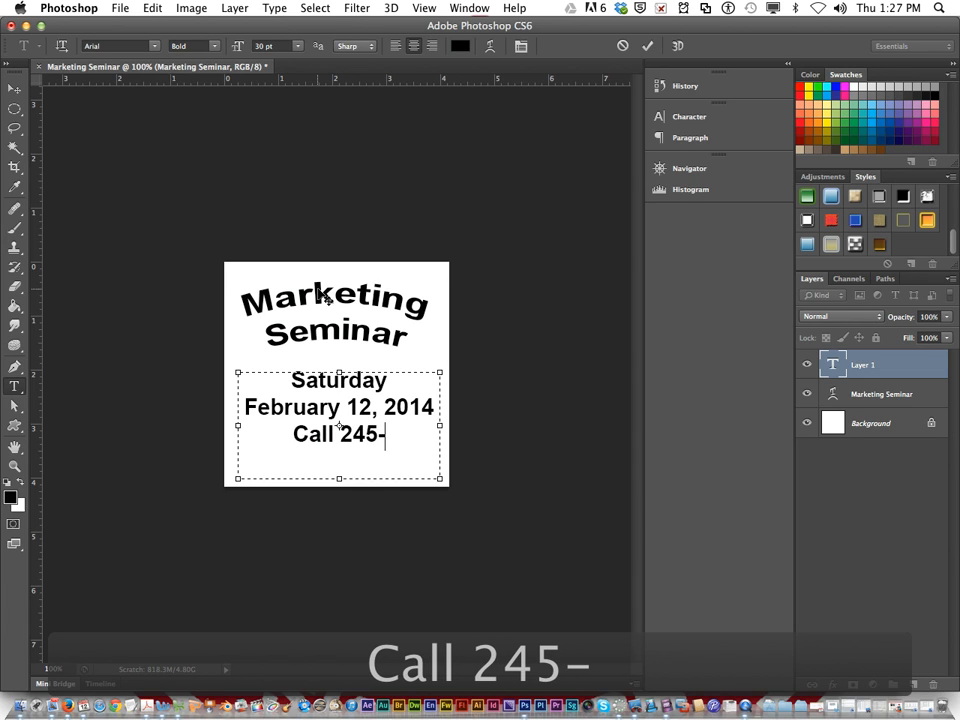
{"action": "type", "text": "555"}
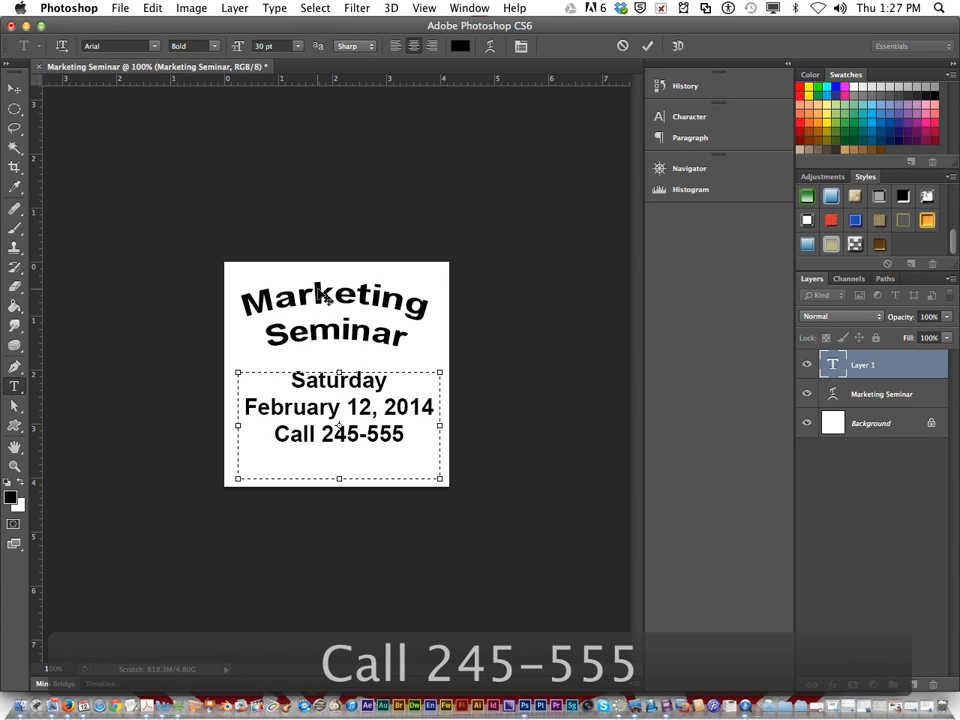
{"action": "type", "text": "-0110"}
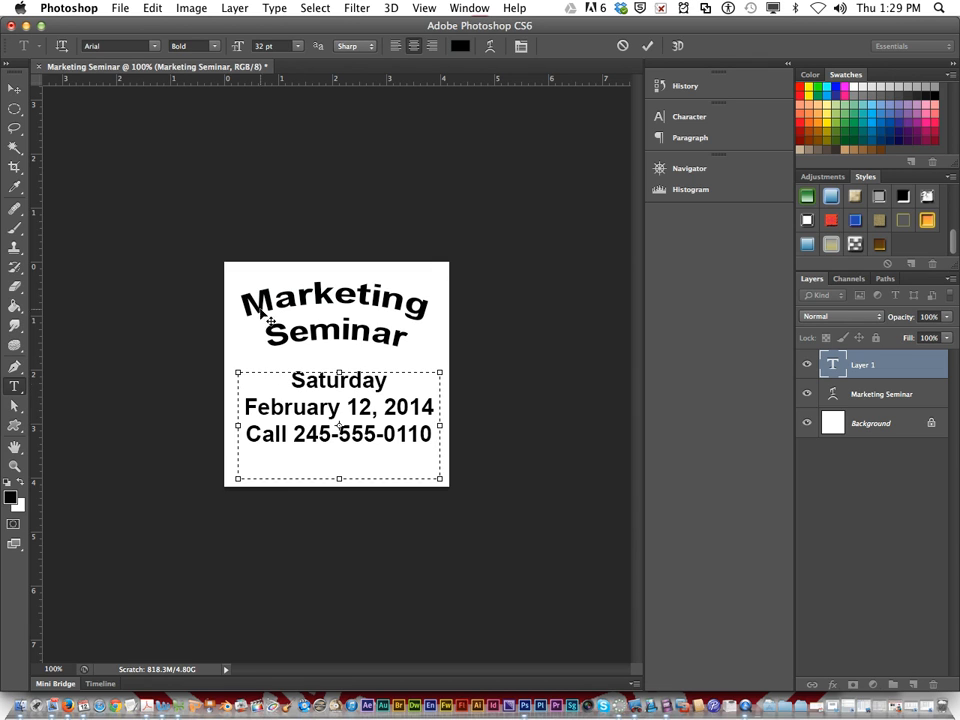
{"action": "left_click", "coordinate": [818, 372]}
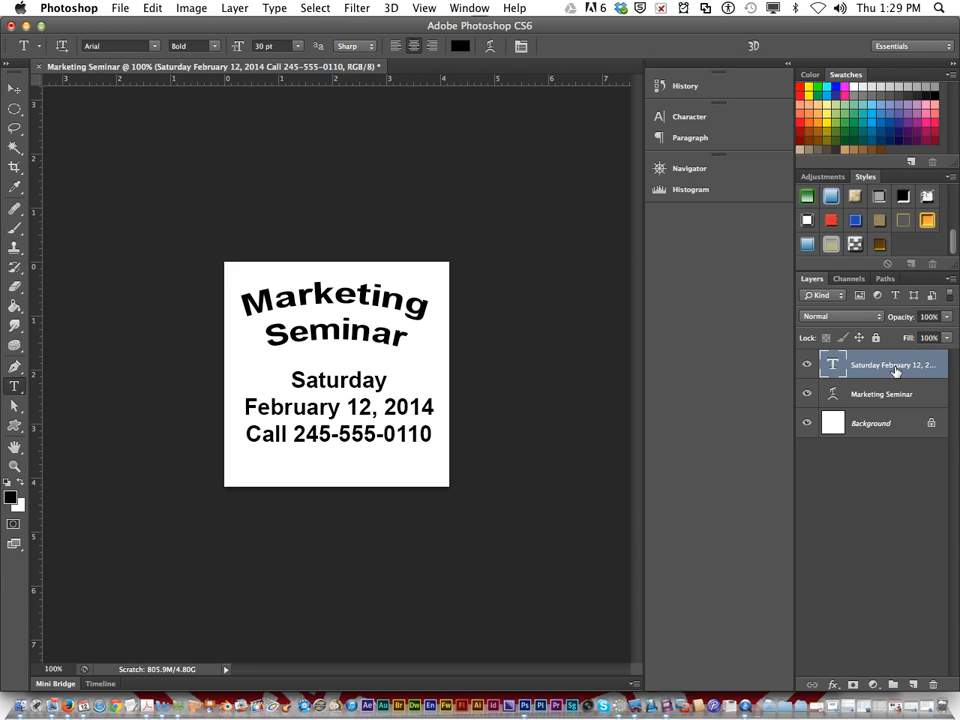
Warp the date and contact text with the Arc Lower style, horizontal orientation and a +50% bend
{"action": "left_click", "coordinate": [489, 47]}
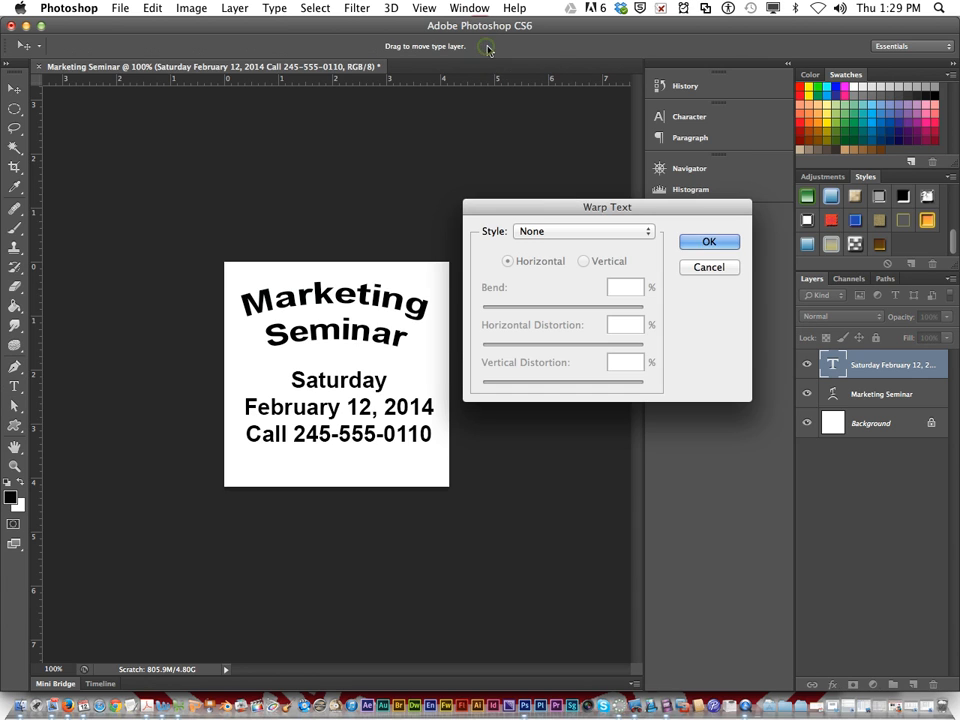
{"action": "left_click", "coordinate": [540, 232]}
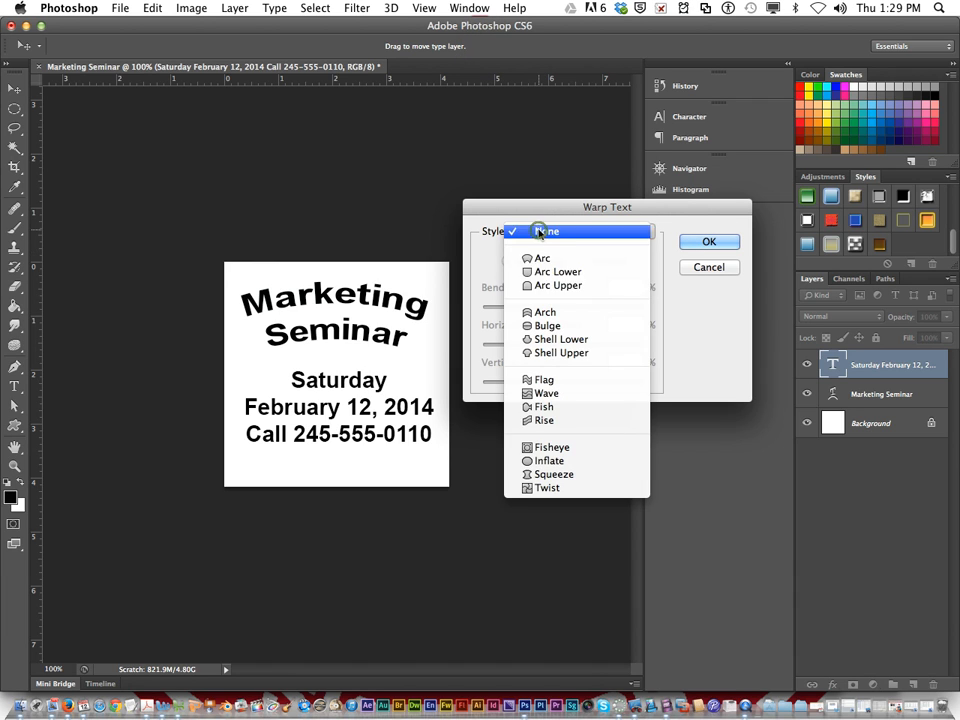
{"action": "left_click", "coordinate": [548, 274]}
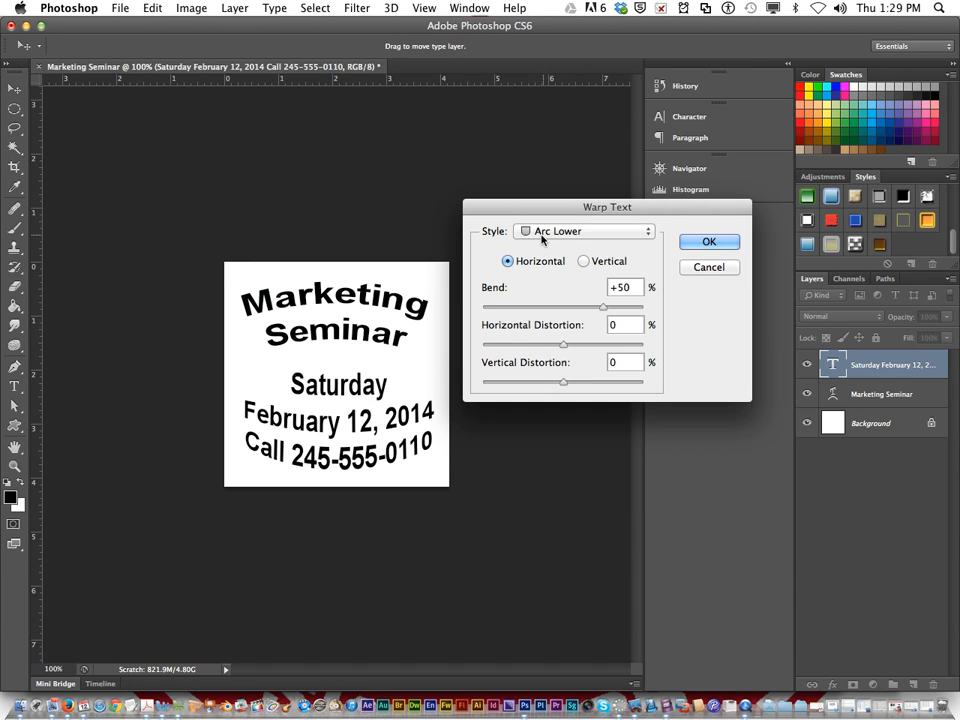
{"action": "mouse_move", "coordinate": [603, 308]}
{"action": "left_mouse_down"}
{"action": "mouse_move", "coordinate": [588, 310]}
{"action": "mouse_move", "coordinate": [603, 309]}
{"action": "left_mouse_up"}
{"action": "left_click", "coordinate": [704, 242]}
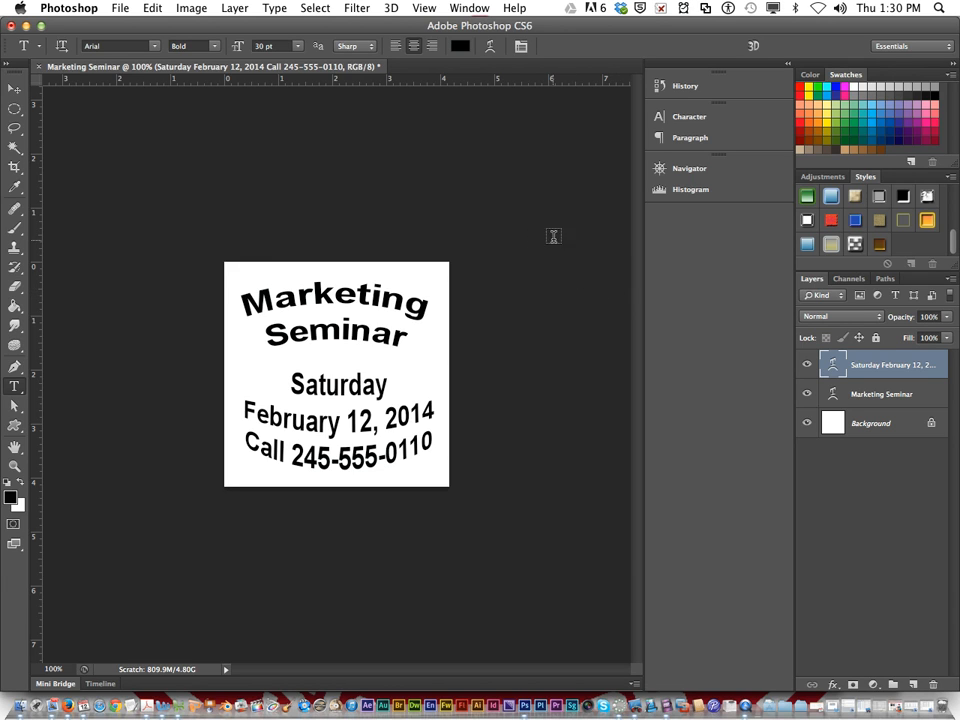
Set up a save of the image in the lesson 1 folder as Marketing Seminar in CompuServe GIF format
{"action": "left_click", "coordinate": [121, 8]}
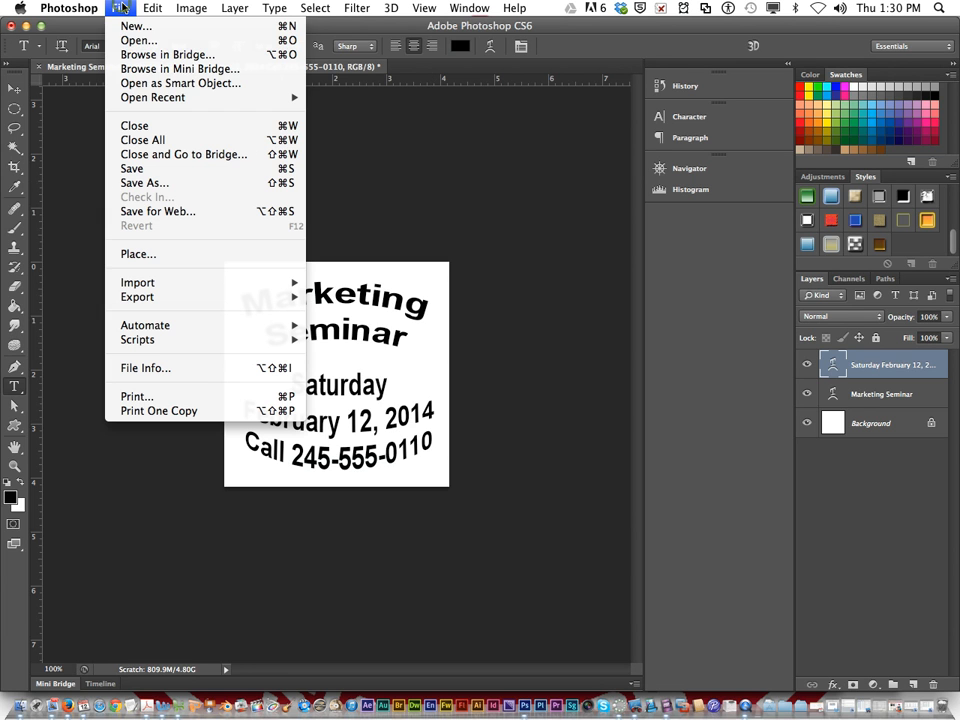
{"action": "left_click", "coordinate": [229, 185]}
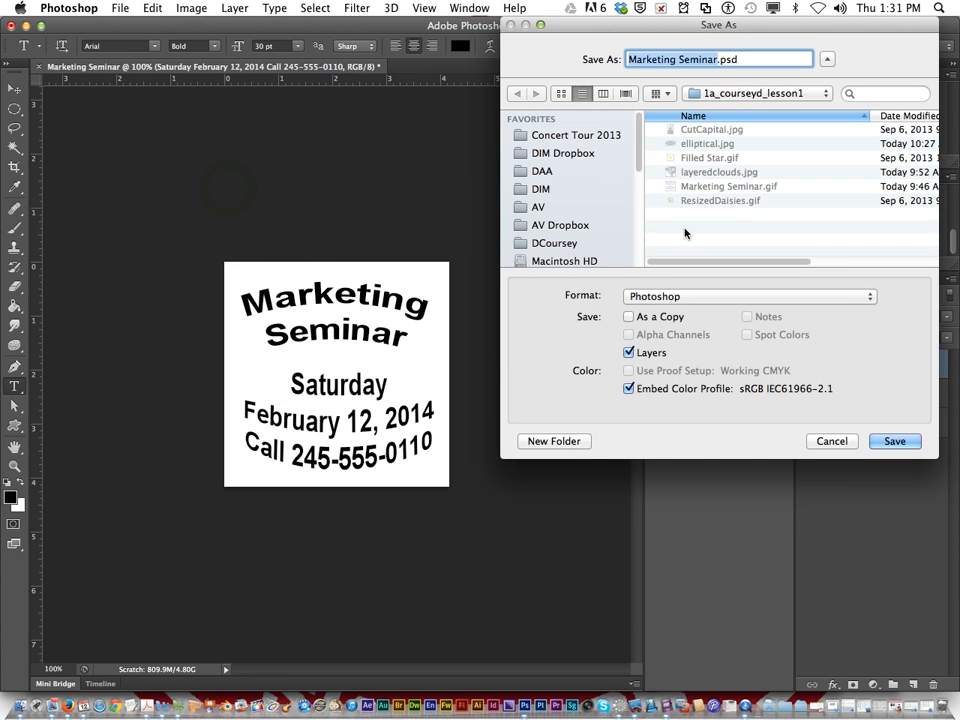
{"action": "left_click", "coordinate": [724, 94]}
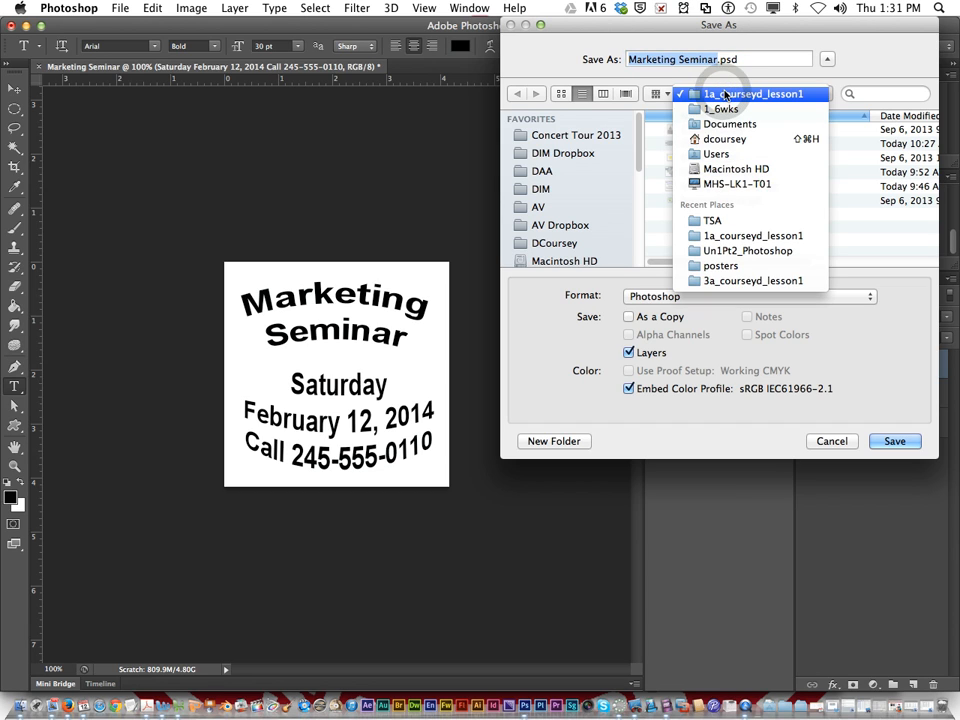
{"action": "left_click", "coordinate": [741, 239]}
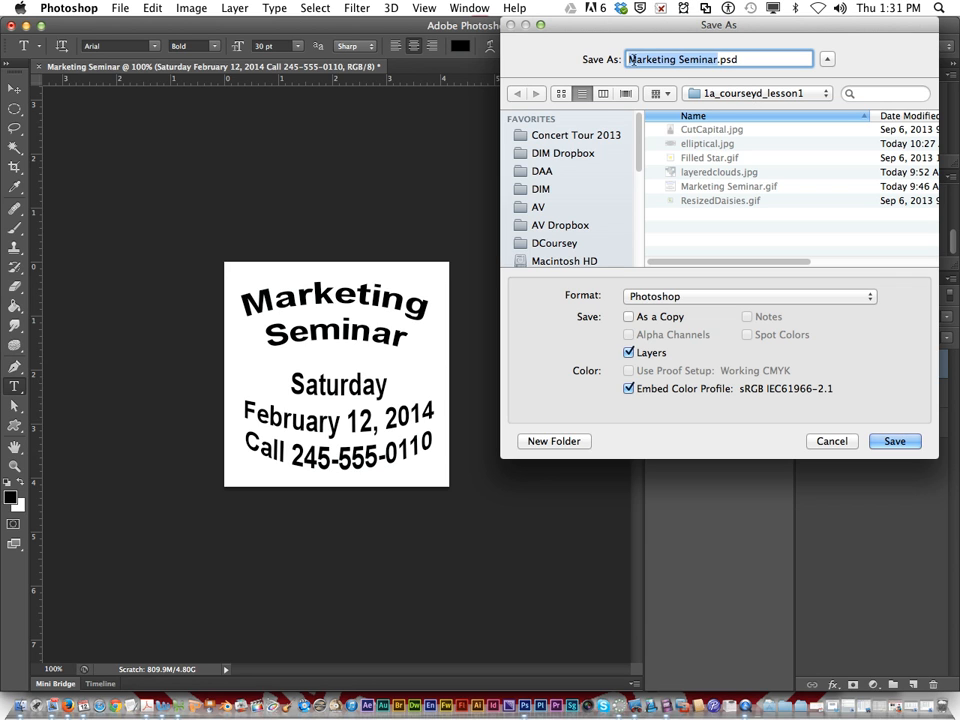
{"action": "left_click", "coordinate": [668, 297]}
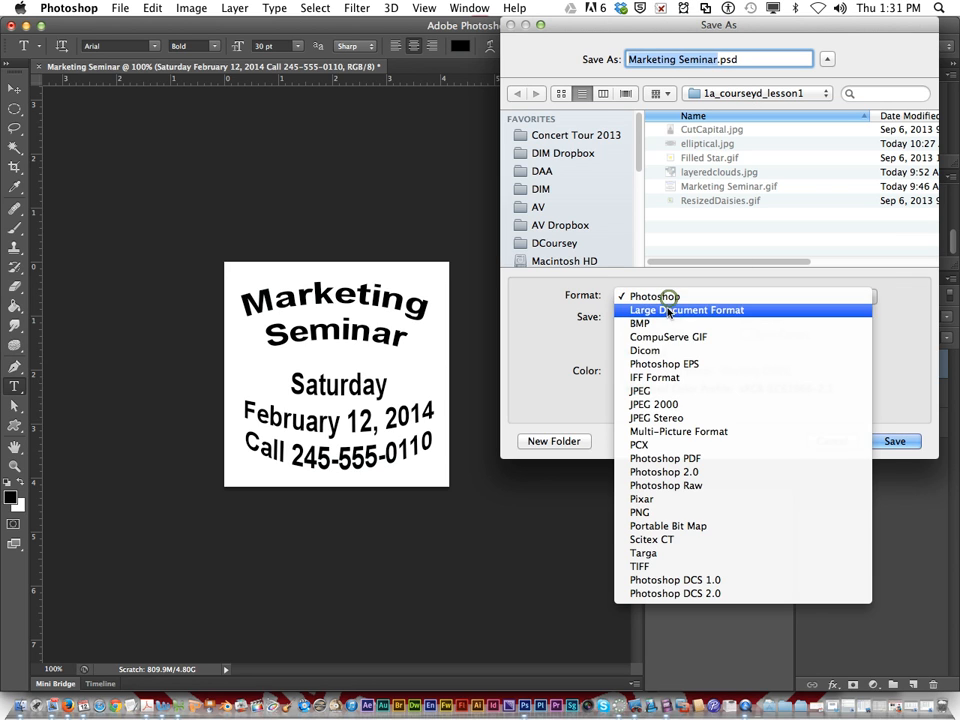
{"action": "left_click", "coordinate": [668, 337]}
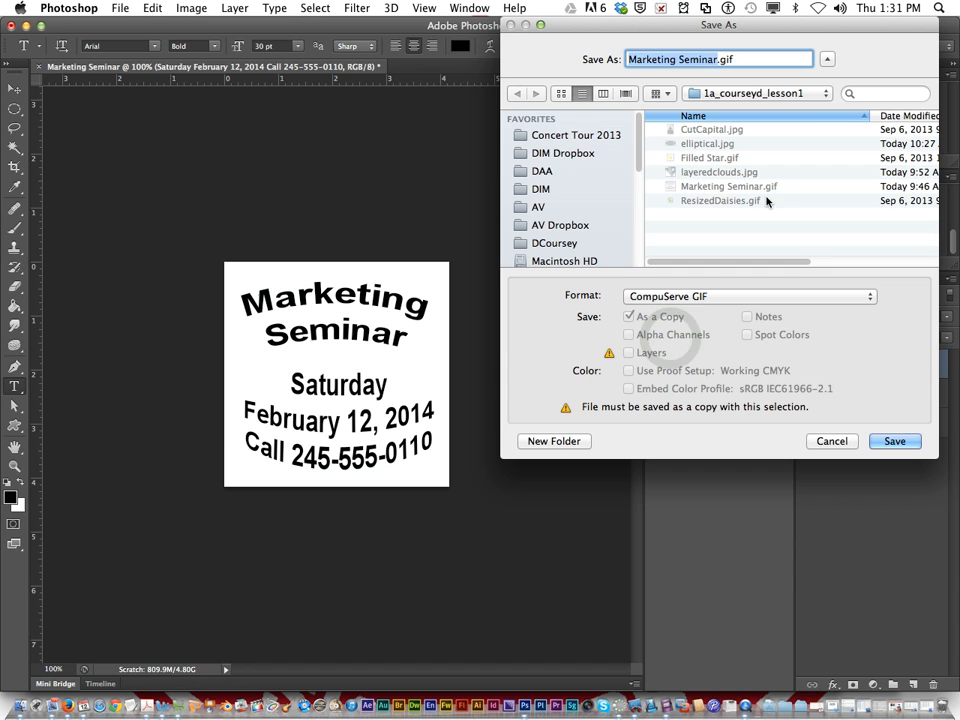
Save Marketing Seminar.gif over the existing file, flattening the layers, with the Exact palette and Normal row order
{"action": "left_click_drag", "start_coordinate": [640, 27], "coordinate": [360, 123]}
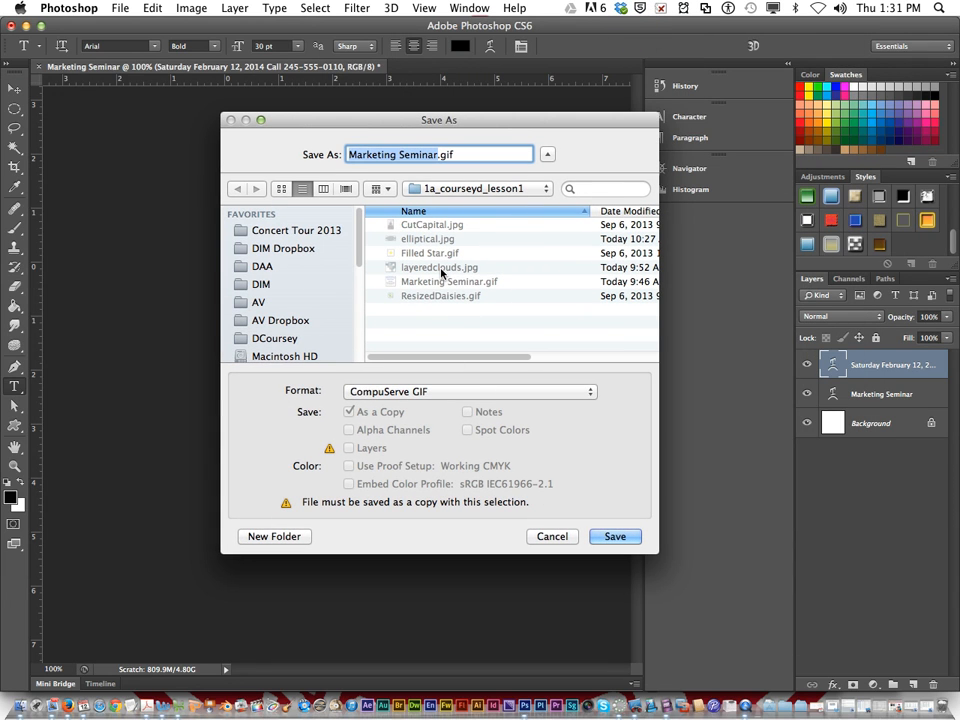
{"action": "left_click", "coordinate": [617, 534]}
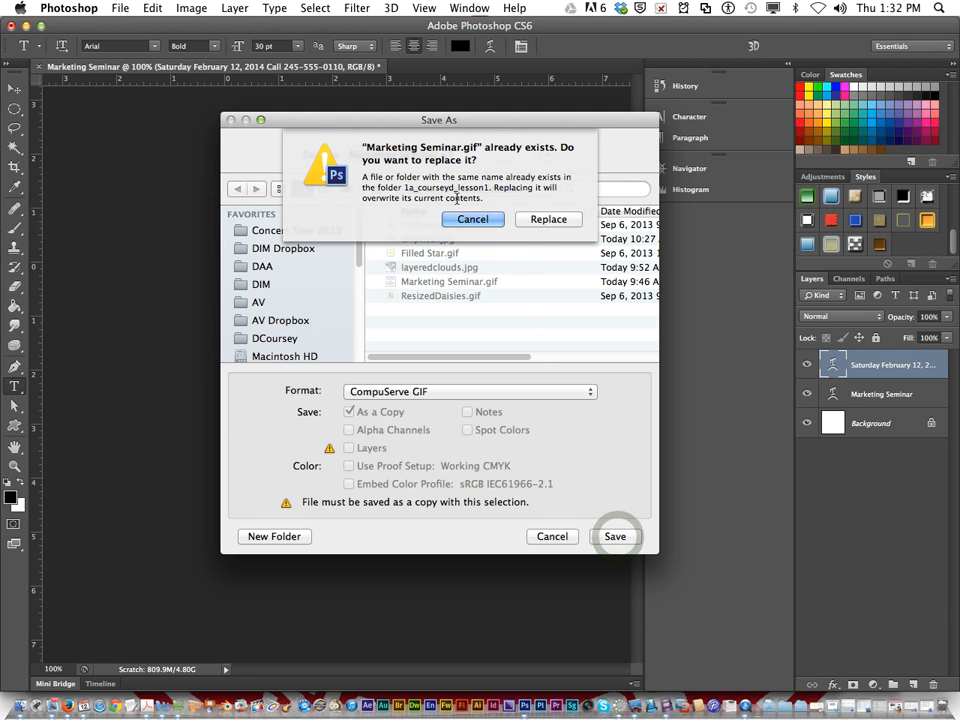
{"action": "left_click", "coordinate": [568, 219]}
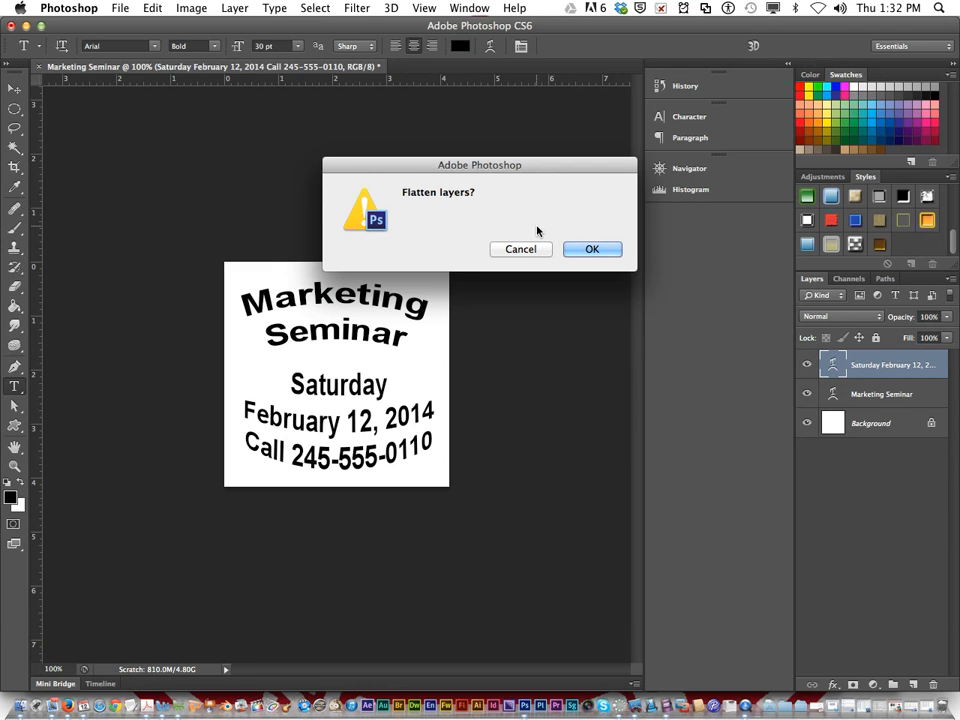
{"action": "left_click", "coordinate": [580, 250]}
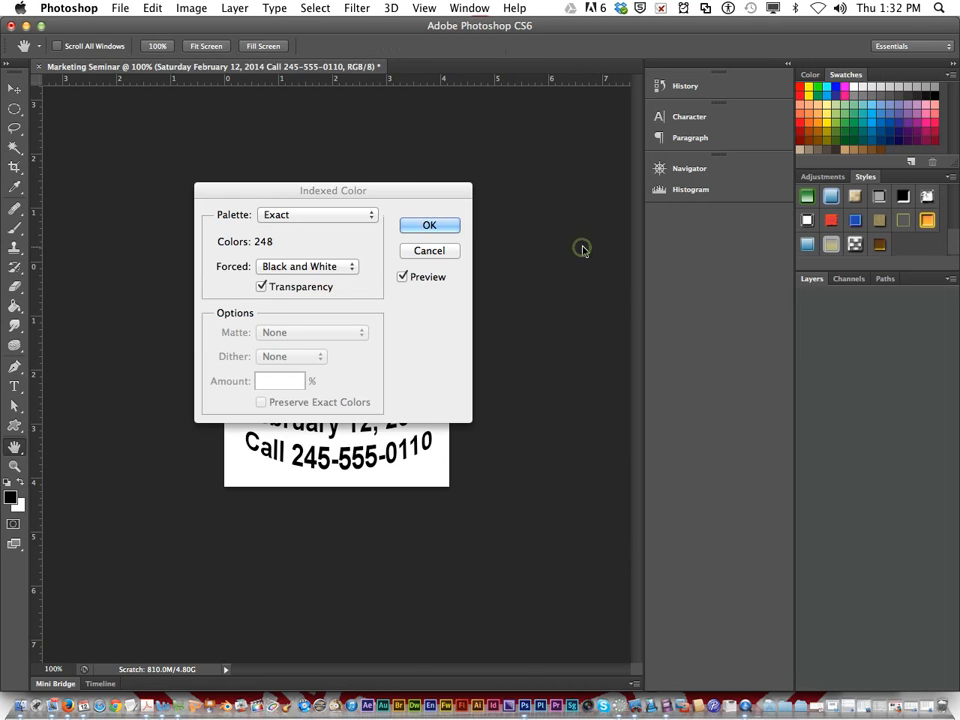
{"action": "left_click", "coordinate": [428, 224]}
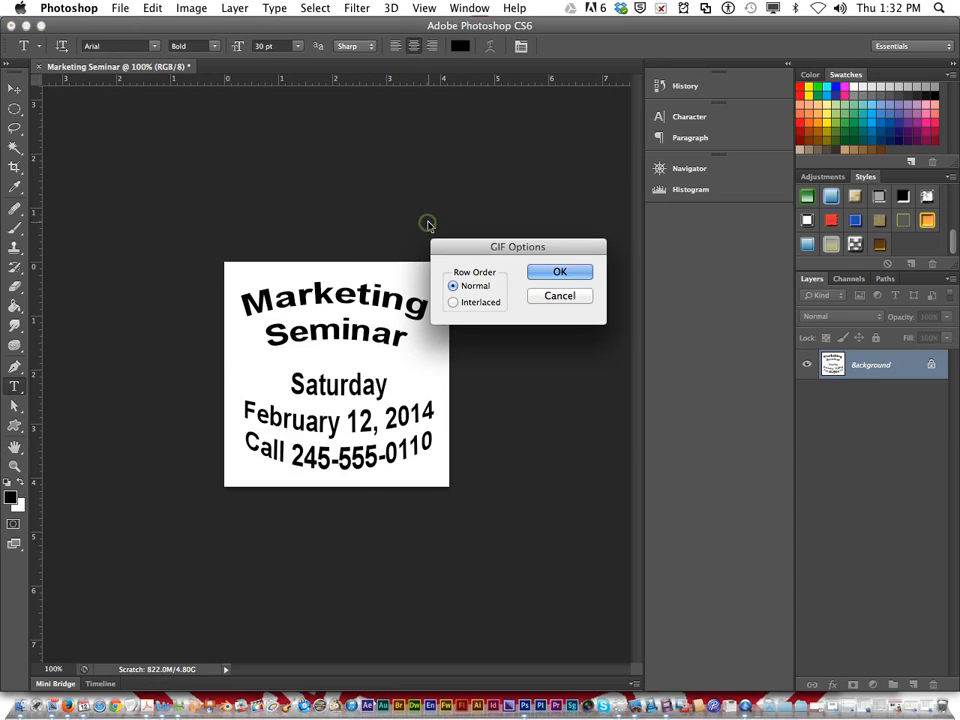
{"action": "left_click", "coordinate": [553, 272]}
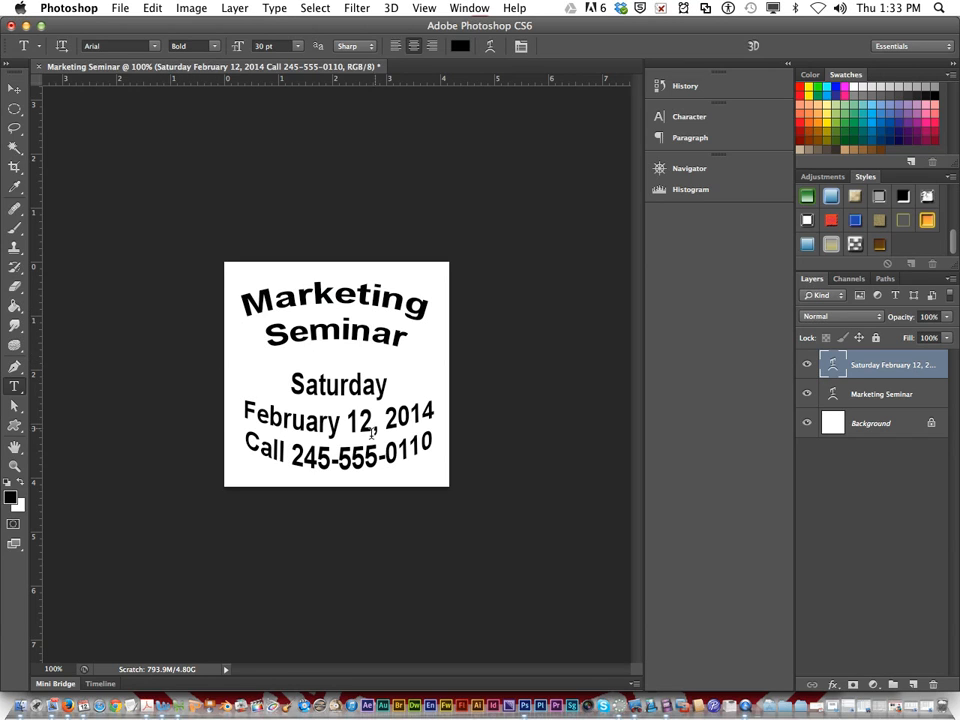
Open the saved Marketing Seminar.gif from the lesson 1 folder to check it
{"action": "left_click", "coordinate": [119, 8]}
{"action": "left_click", "coordinate": [140, 41]}
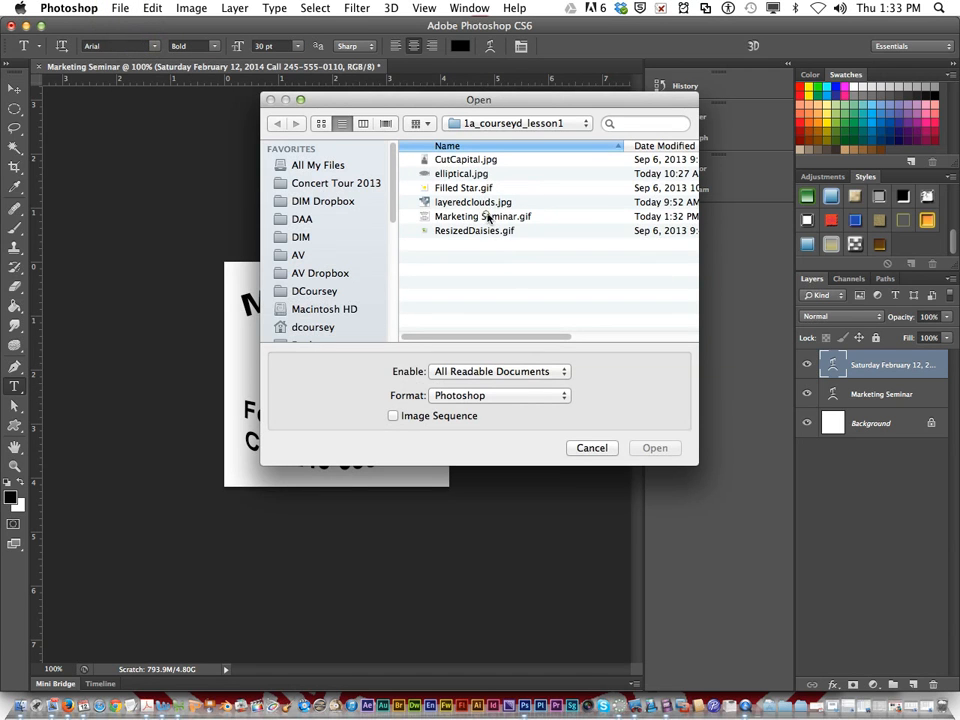
{"action": "left_click", "coordinate": [488, 217]}
{"action": "left_click", "coordinate": [654, 448]}
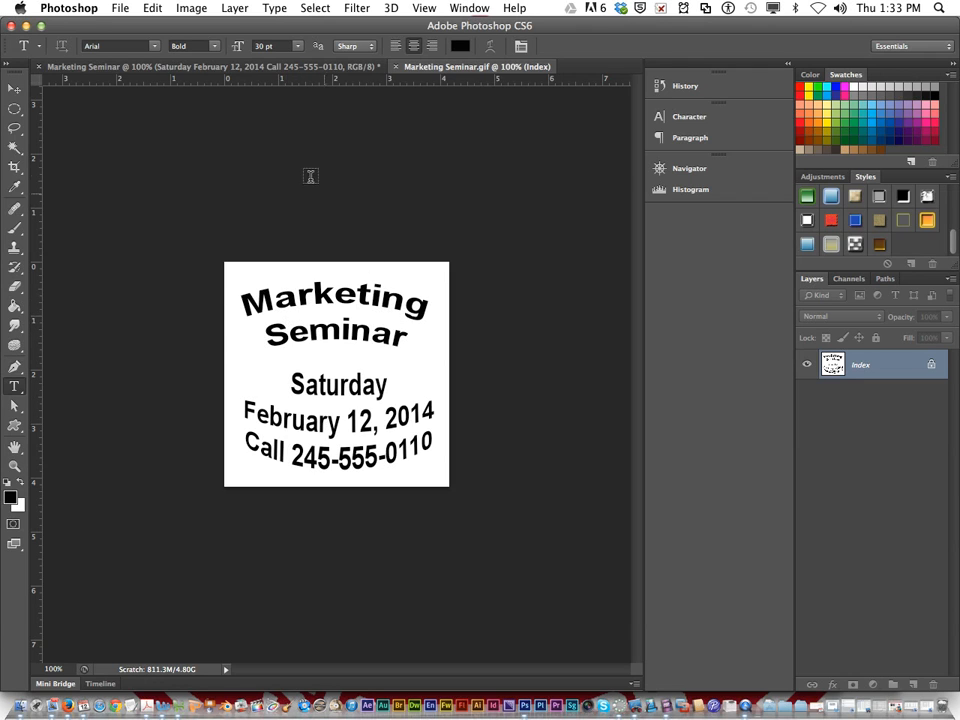
Close Marketing Seminar.gif and the layered Marketing Seminar document, discarding the layered document's unsaved changes
{"action": "left_click", "coordinate": [395, 67]}
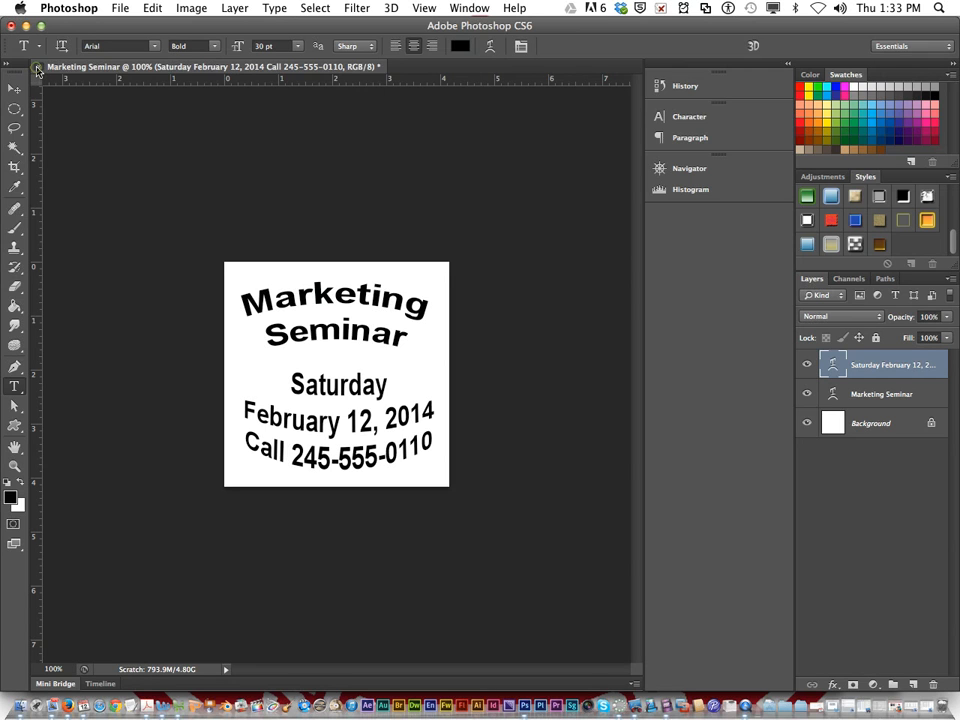
{"action": "key", "text": "super+w"}
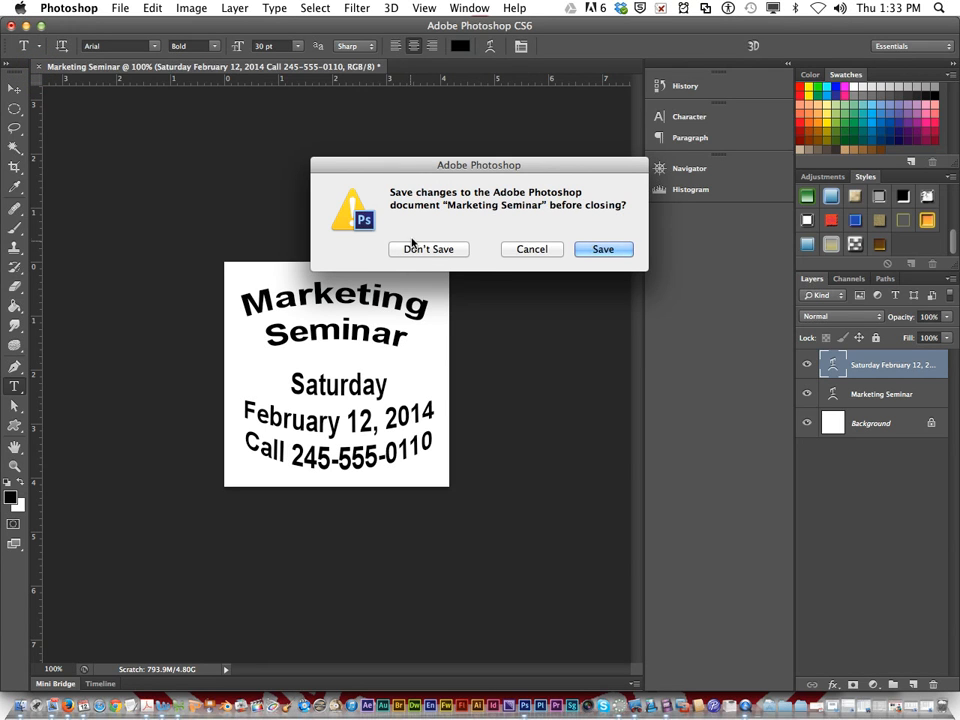
{"action": "left_click", "coordinate": [427, 252]}
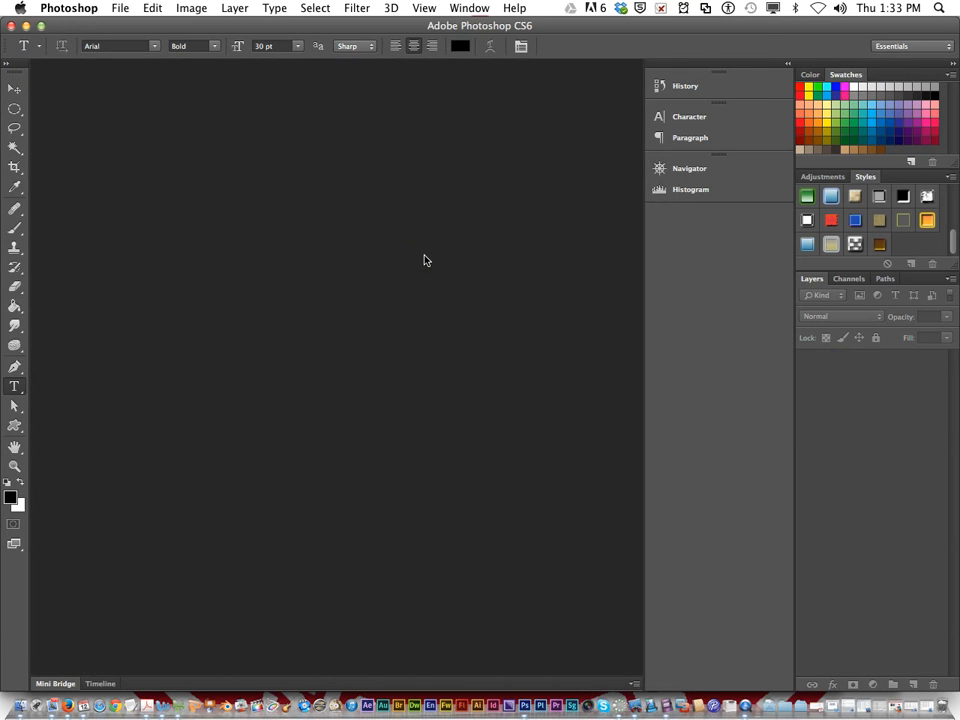